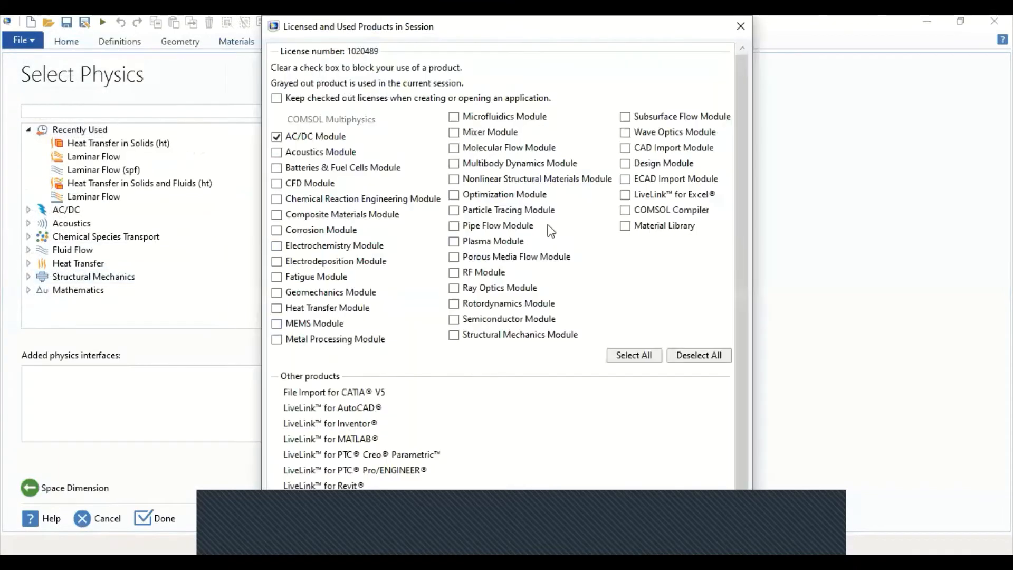
# Step: Enable every licensed COMSOL product for the session and accept the licence selection
pyautogui.click(635, 358)
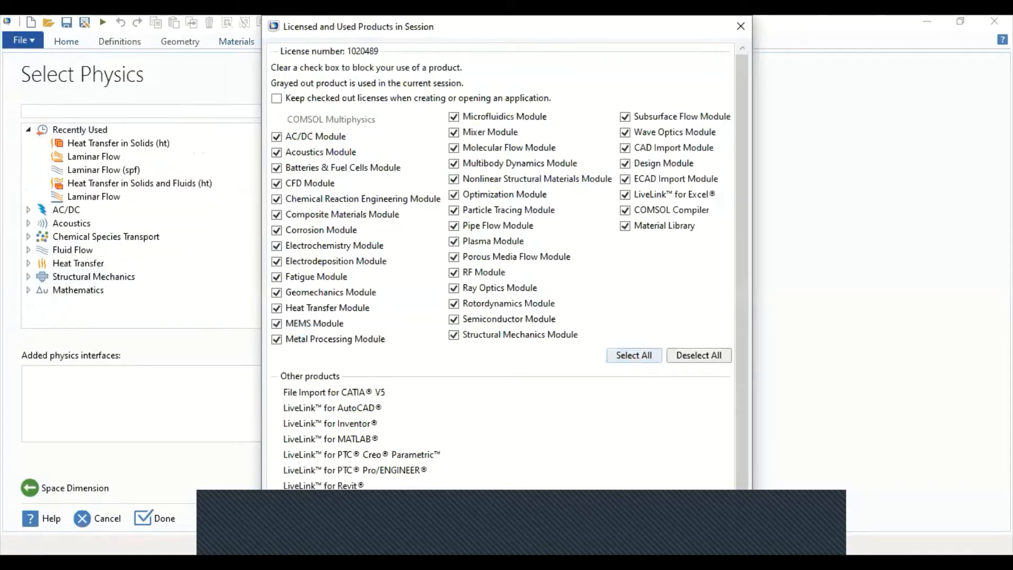
pyautogui.scroll(-1, 554, 459)
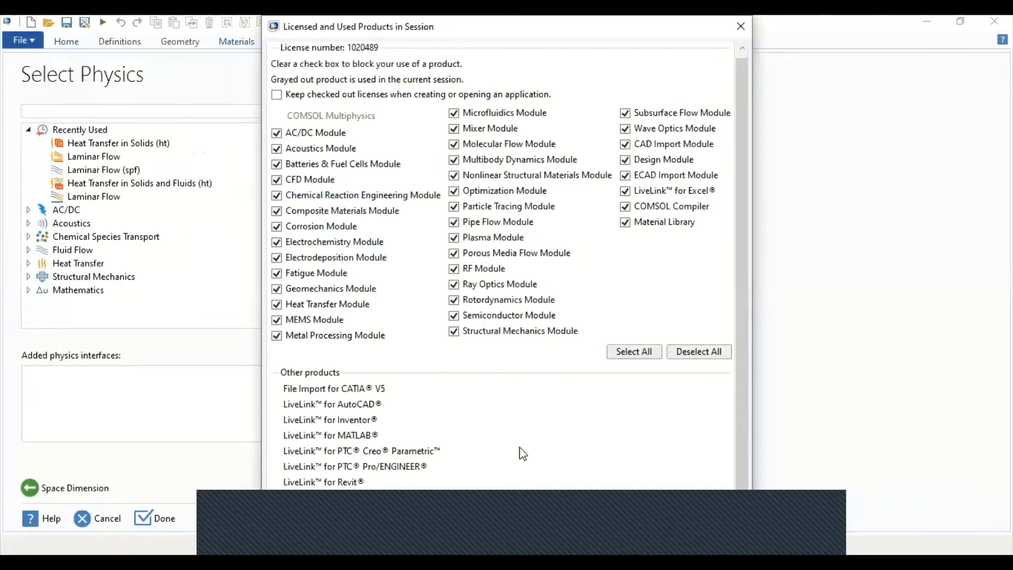
pyautogui.scroll(-1, 49, 272)
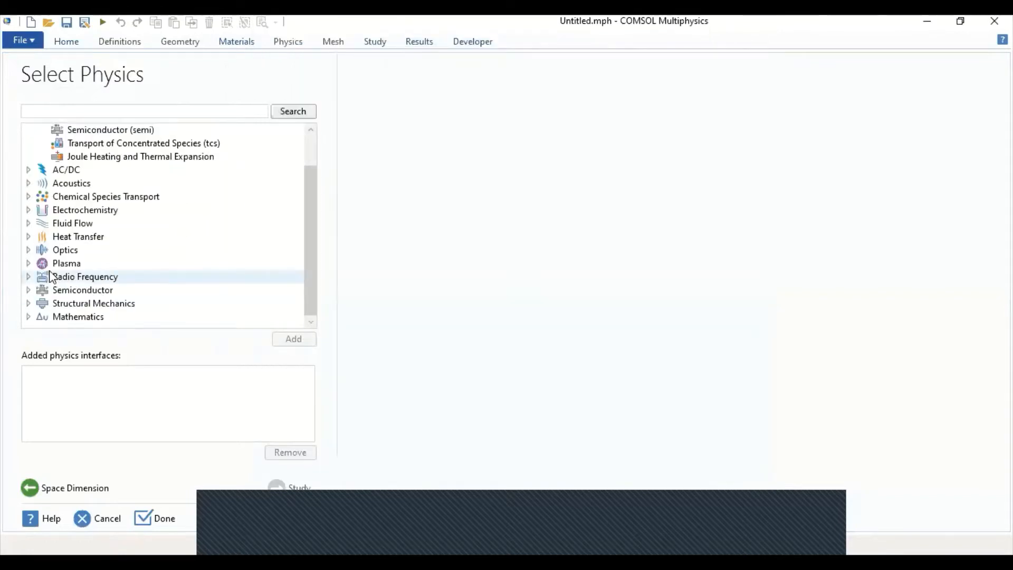
# Step: Add the Solid Mechanics (solid) interface from Structural Mechanics to the model's physics
pyautogui.click(29, 303)
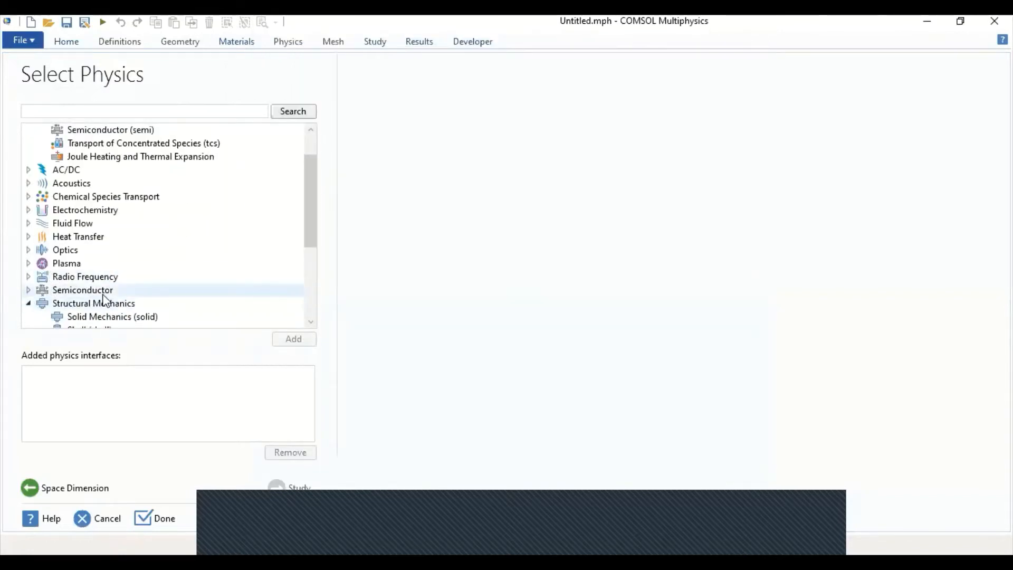
pyautogui.scroll(-2, 103, 285)
pyautogui.click(111, 242)
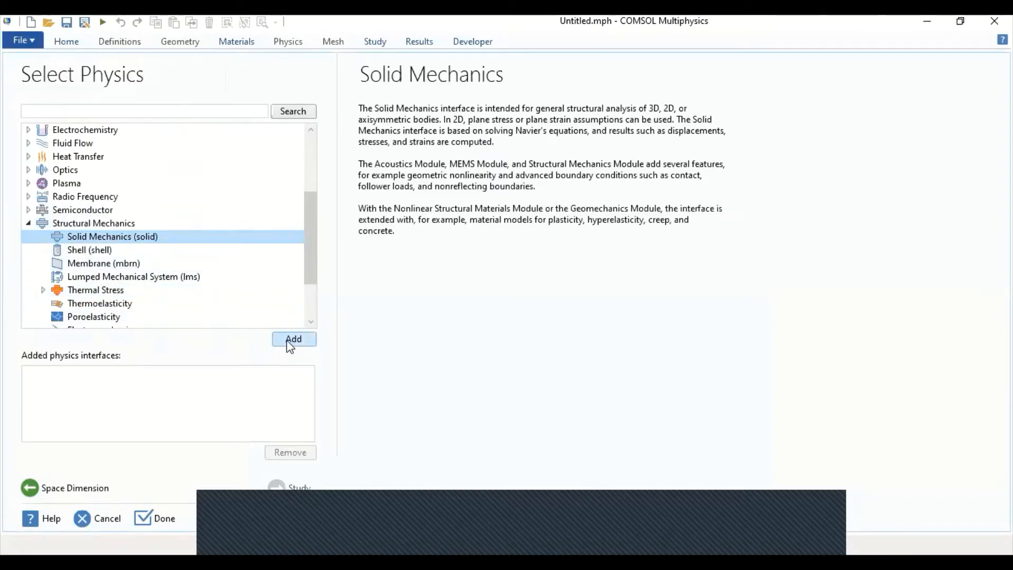
pyautogui.click(303, 340)
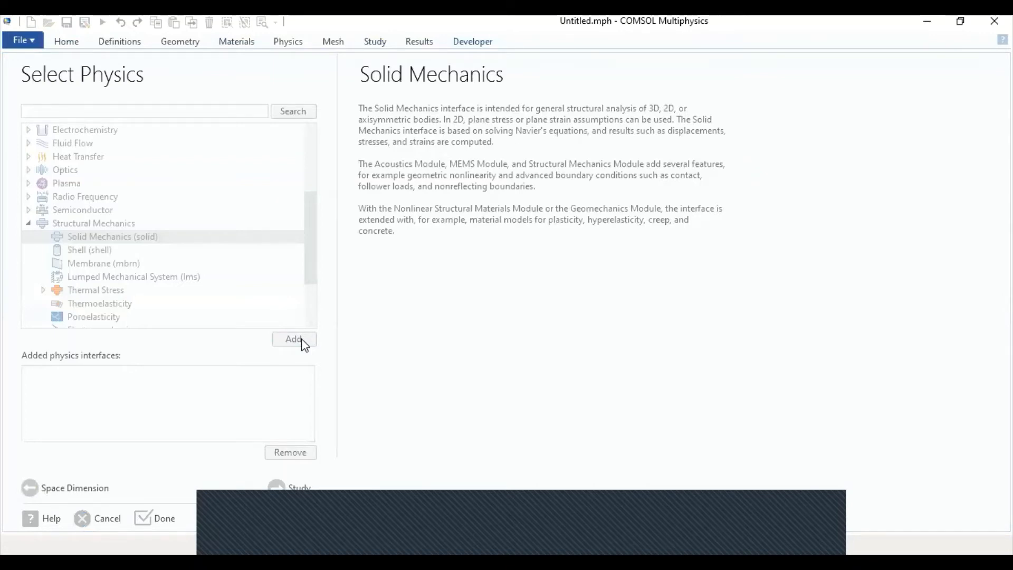
# Step: Choose a Stationary study for the model and finish the model setup
pyautogui.click(290, 487)
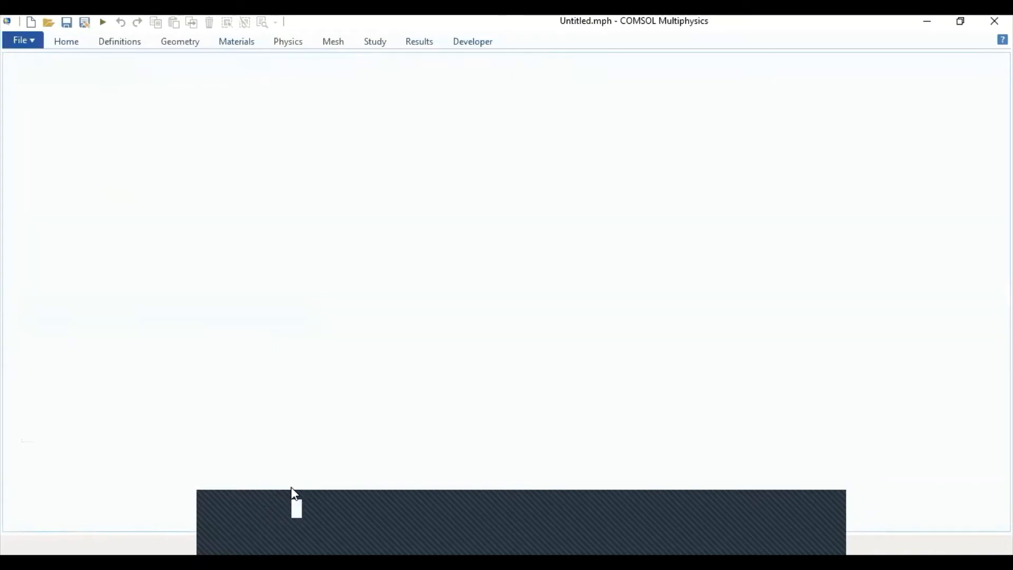
pyautogui.click(105, 153)
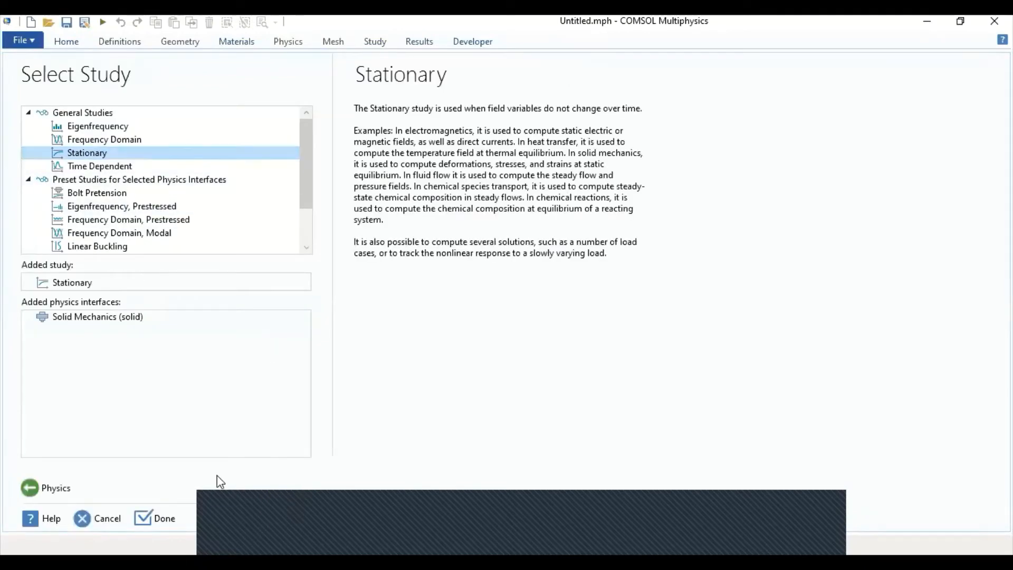
pyautogui.click(167, 516)
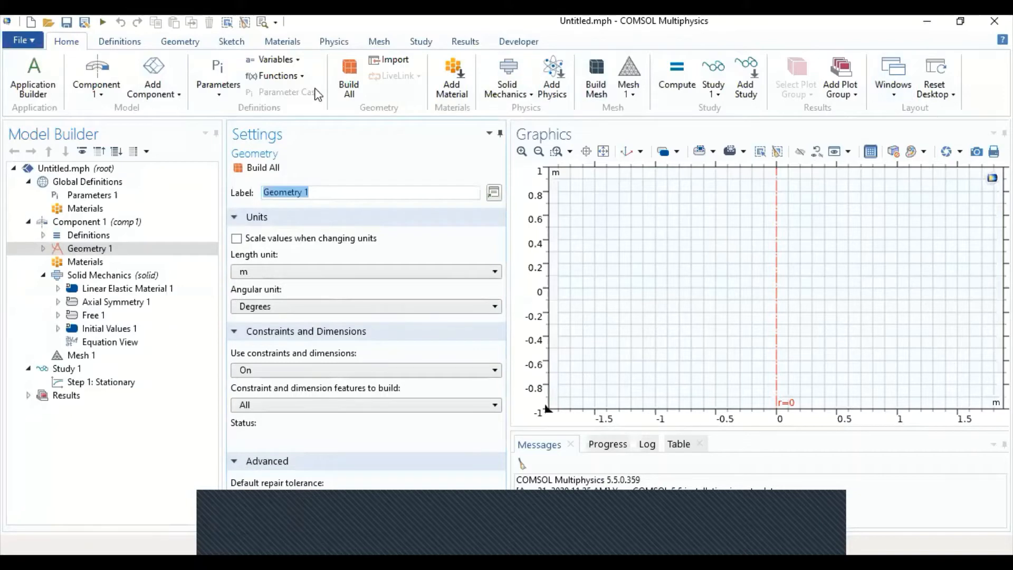
# Step: Load sigma0, sigmaSF, H, zeta, delta, H0 and R0 from a file into Parameters 1, and reset the desktop layout
pyautogui.click(115, 191)
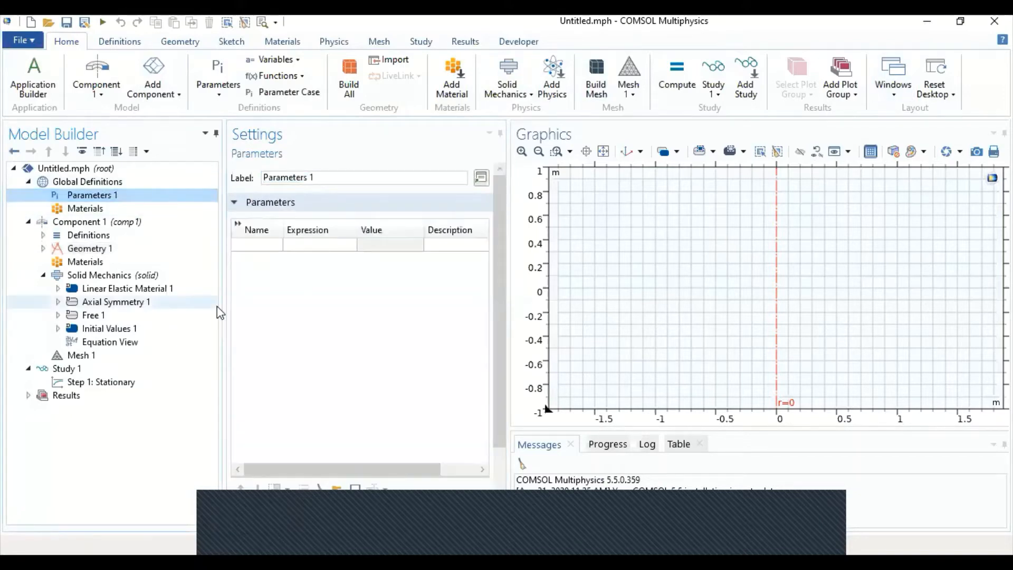
pyautogui.click(337, 488)
pyautogui.click(158, 123)
pyautogui.click(381, 346)
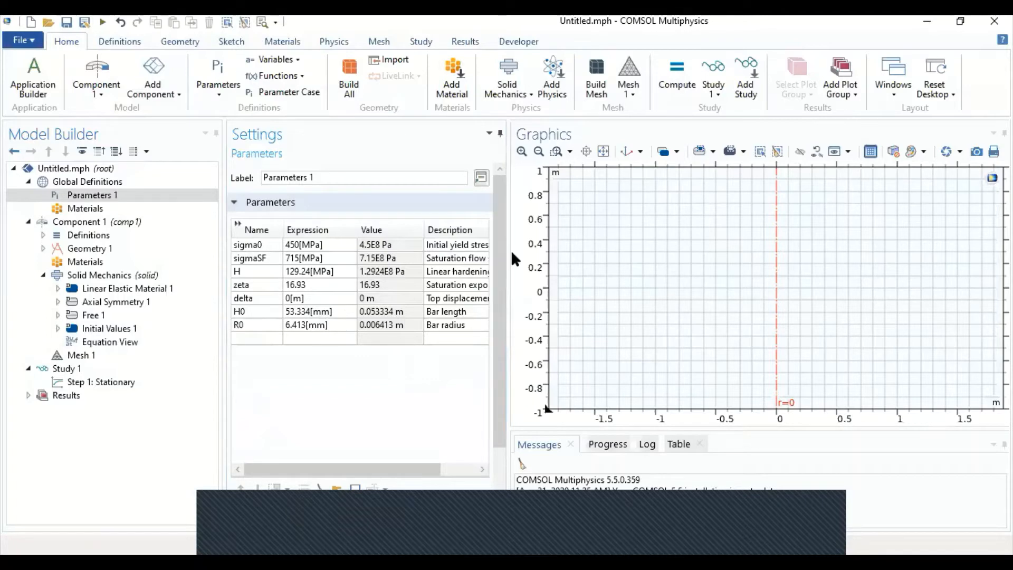
pyautogui.moveTo(509, 252); pyautogui.dragTo(577, 251)
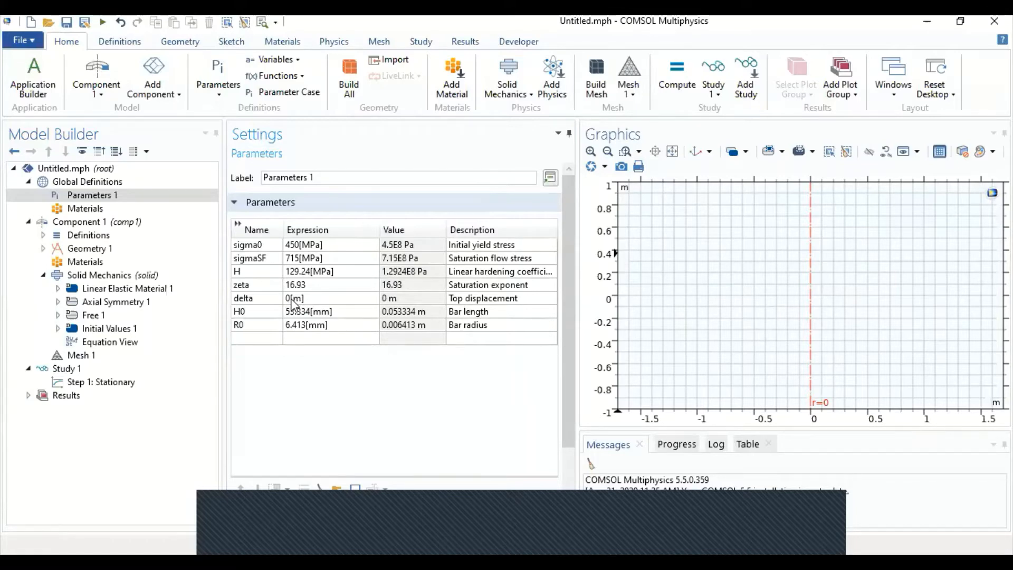
pyautogui.click(929, 64)
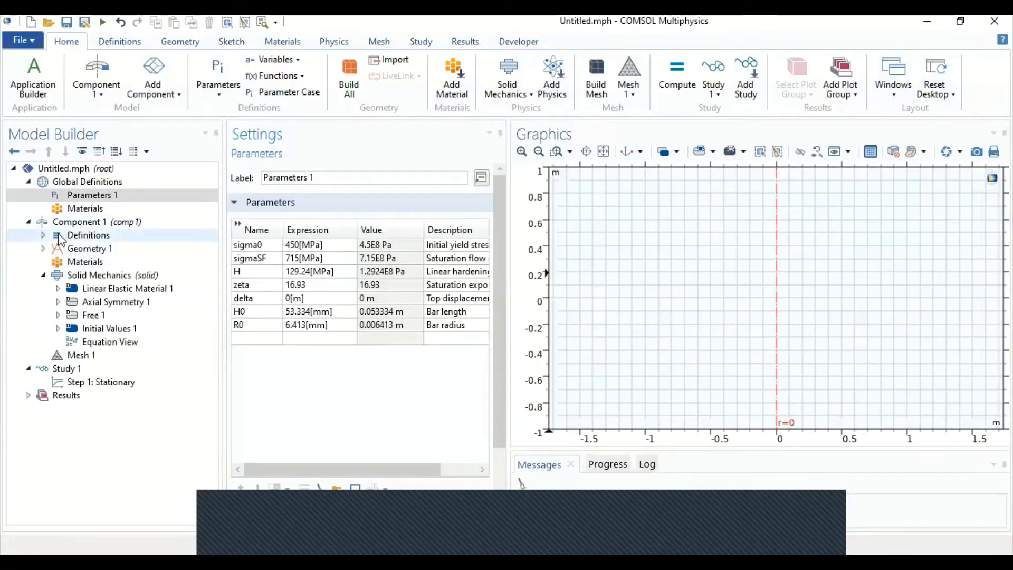
# Step: Set the length unit of Geometry 1 to mm
pyautogui.click(44, 249)
pyautogui.click(63, 249)
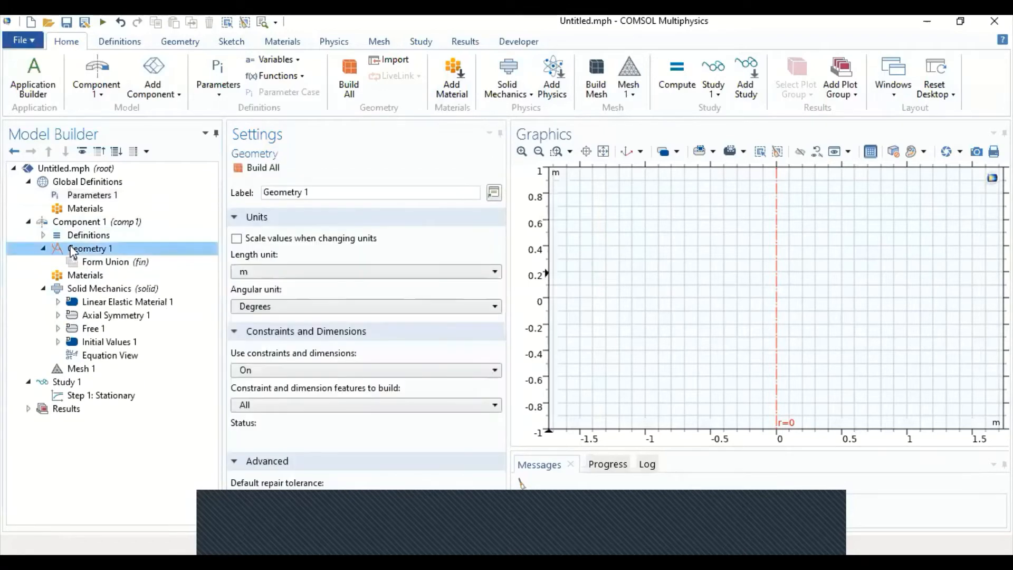
pyautogui.click(248, 272)
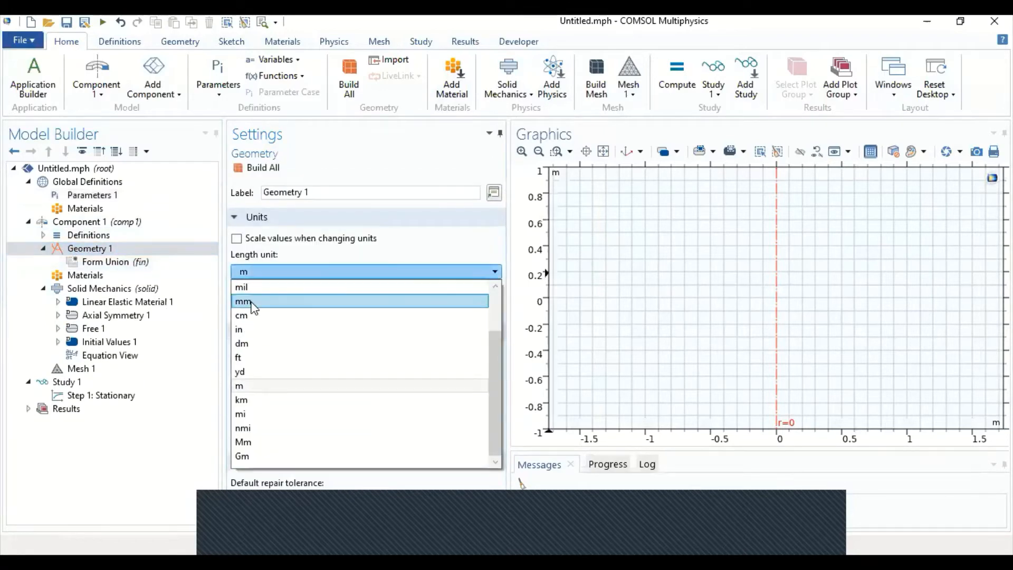
pyautogui.click(250, 288)
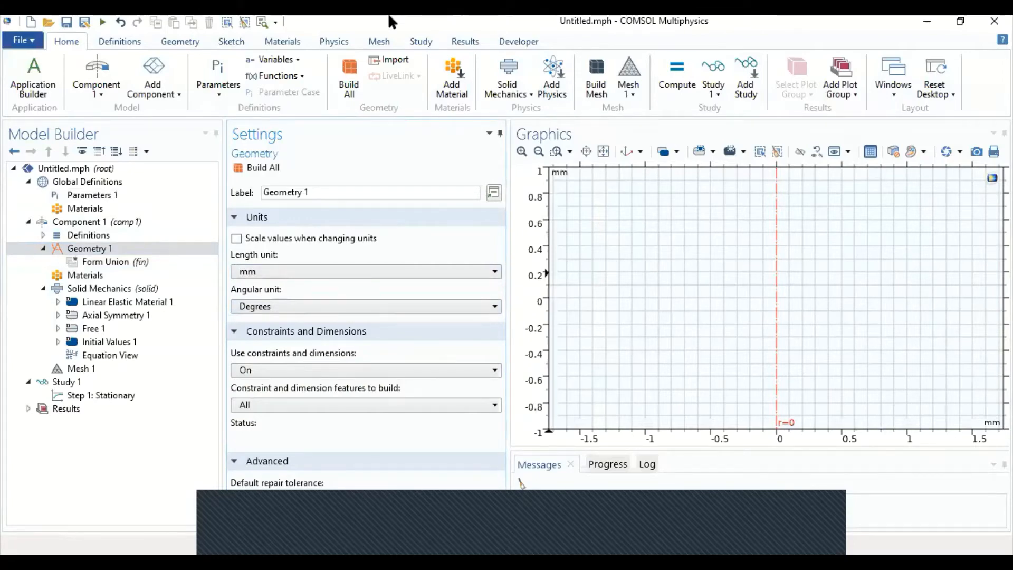
# Step: Create a solid rectangle with width R0 and height H0/2, and build all geometry objects
pyautogui.click(189, 44)
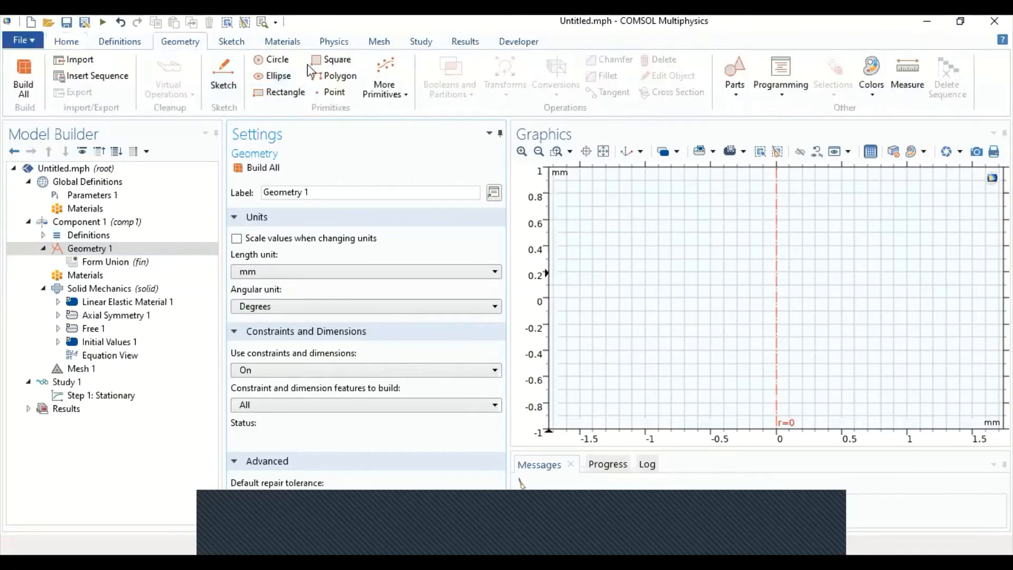
pyautogui.click(280, 95)
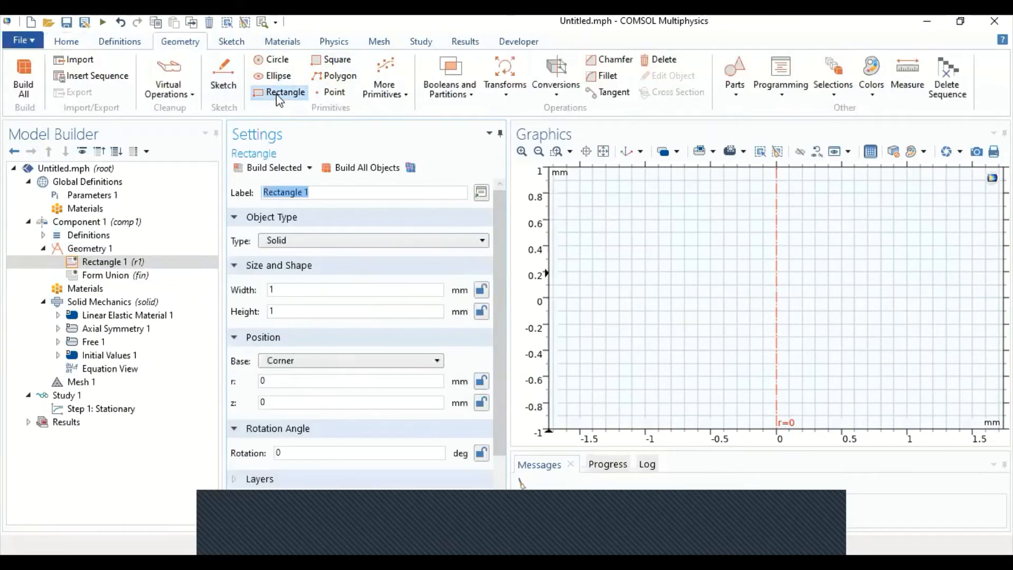
pyautogui.doubleClick(313, 290)
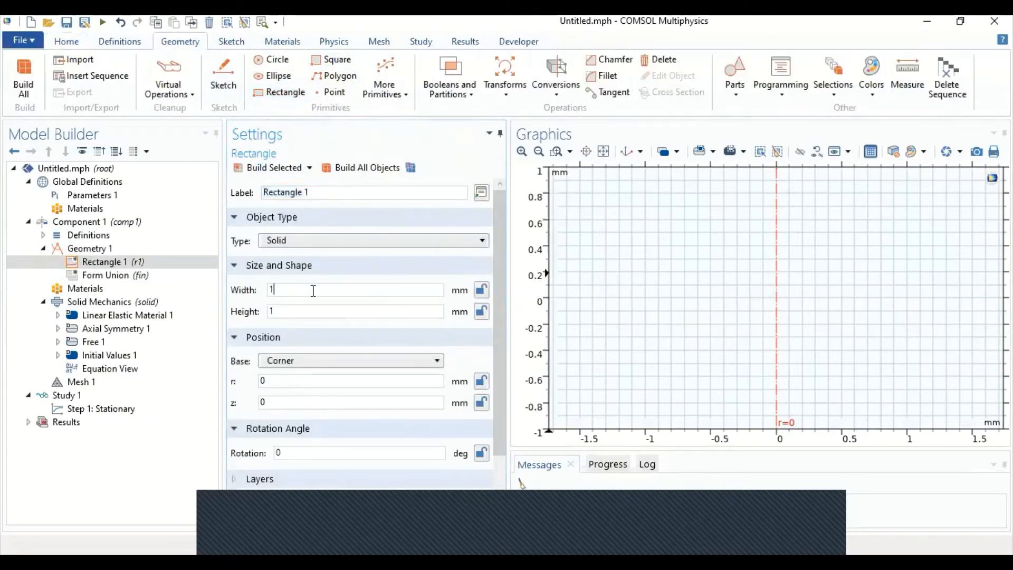
pyautogui.write('R0')
pyautogui.doubleClick(312, 307)
pyautogui.write('H0/2')
pyautogui.click(385, 169)
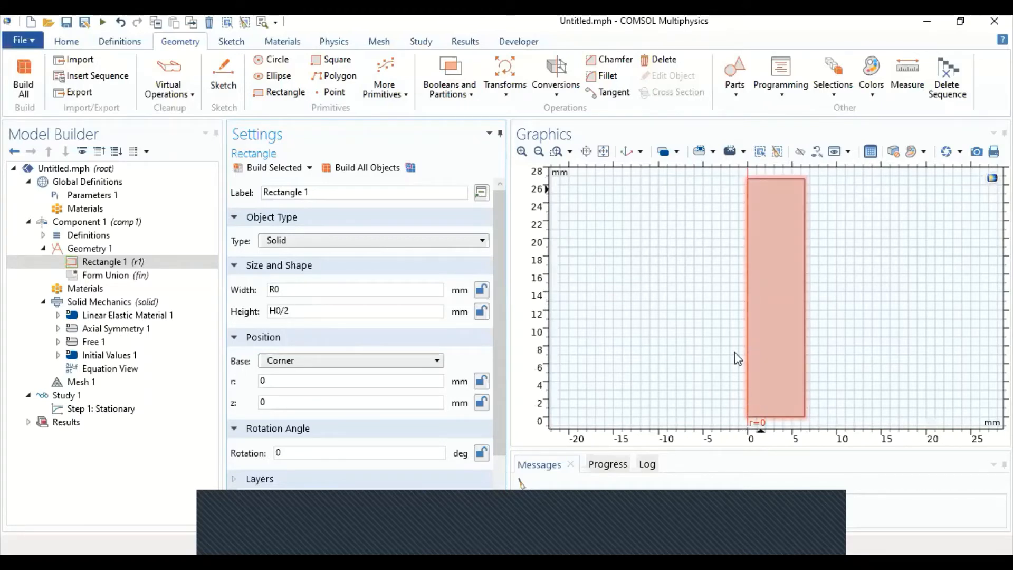
# Step: Add a Prescribed Displacement boundary condition to Solid Mechanics and label it "Prescribed Displacement Bottom"
pyautogui.click(153, 303)
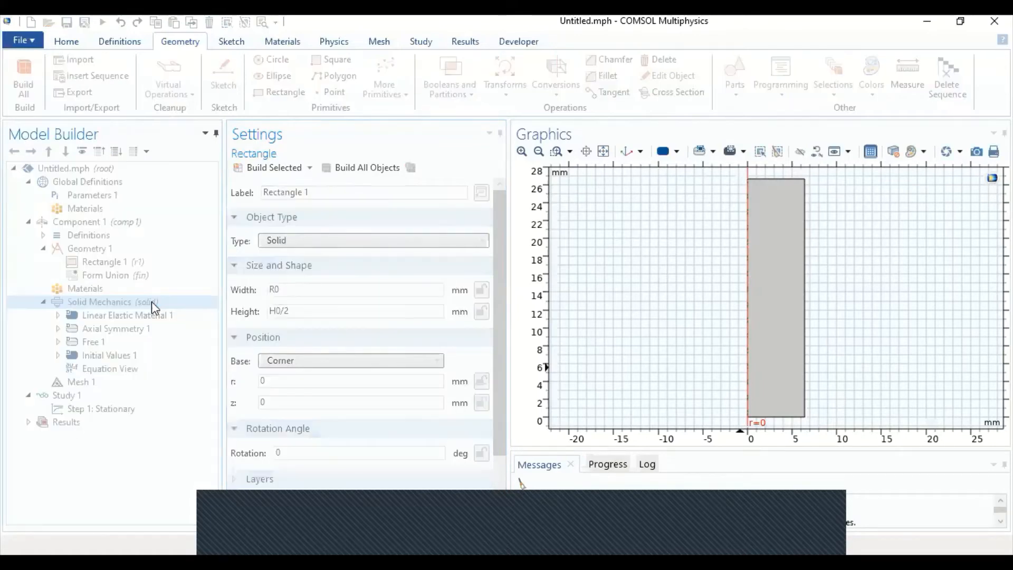
pyautogui.click(334, 42)
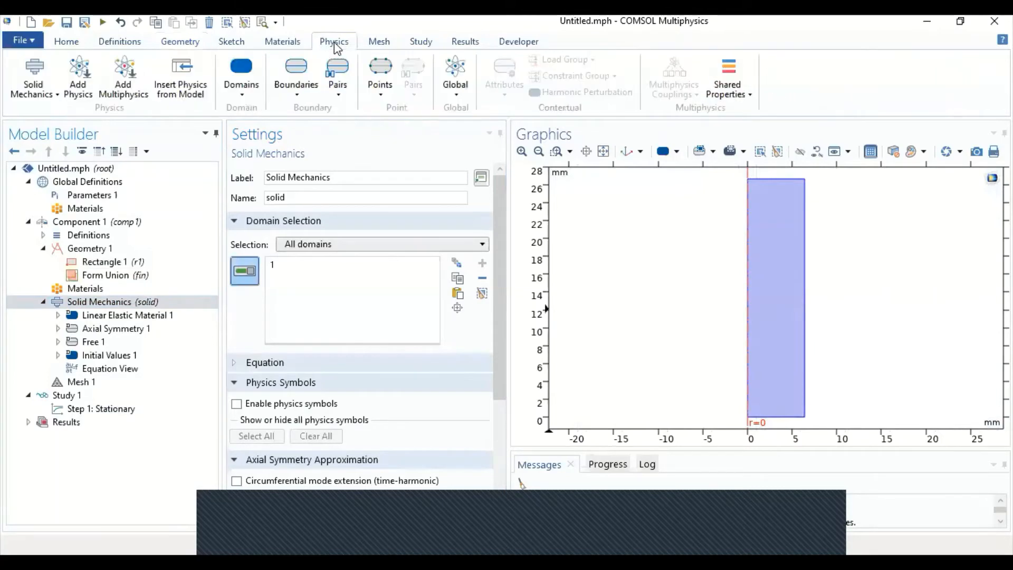
pyautogui.click(300, 93)
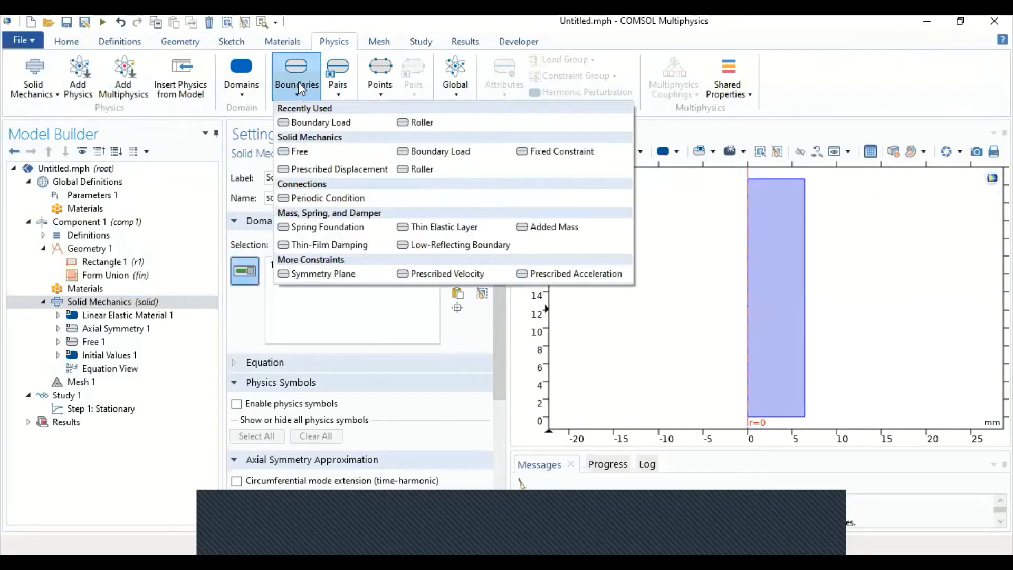
pyautogui.click(322, 170)
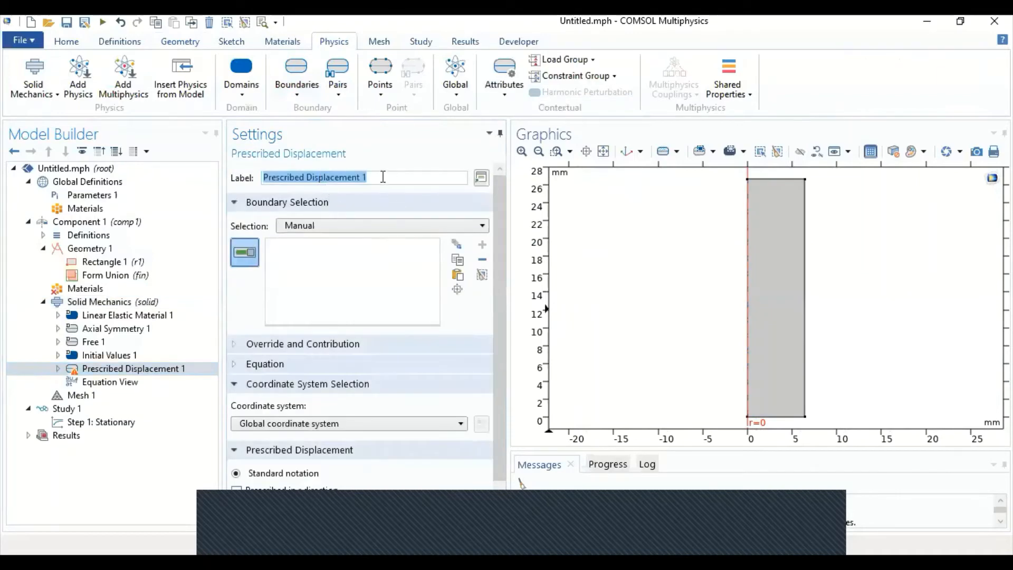
pyautogui.click(383, 177)
pyautogui.press('BackSpace')
pyautogui.press('BackSpace')
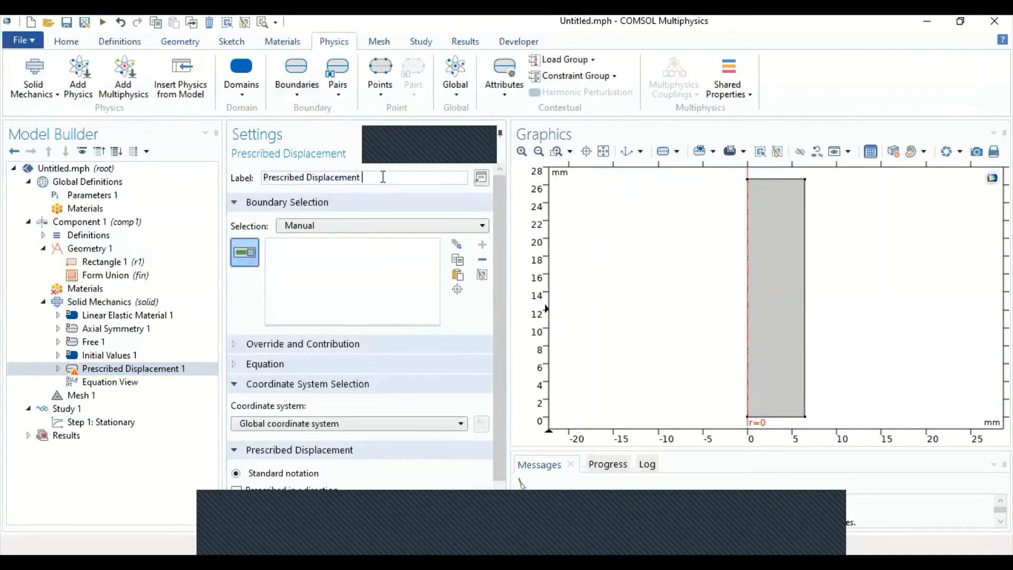
pyautogui.write('Bottom')
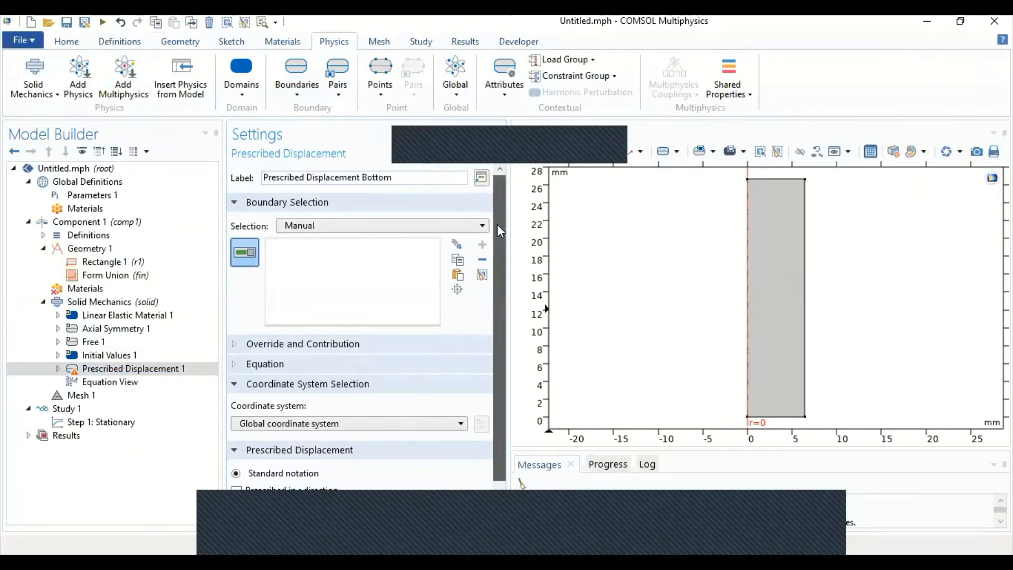
# Step: Assign the bottom displacement condition to the rectangle's lower edge and prescribe it in the z direction
pyautogui.moveTo(497, 224); pyautogui.dragTo(496, 265)
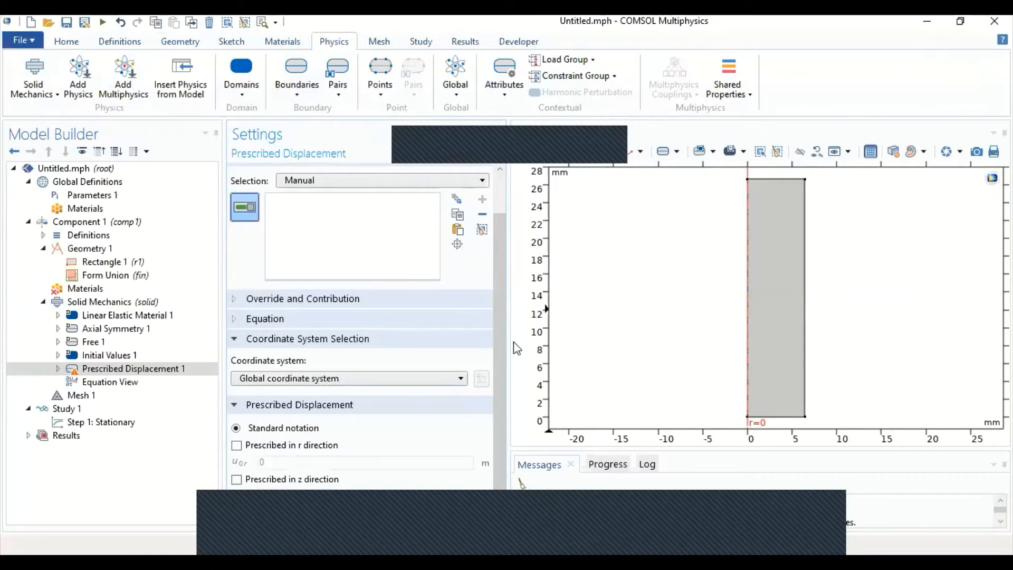
pyautogui.click(766, 419)
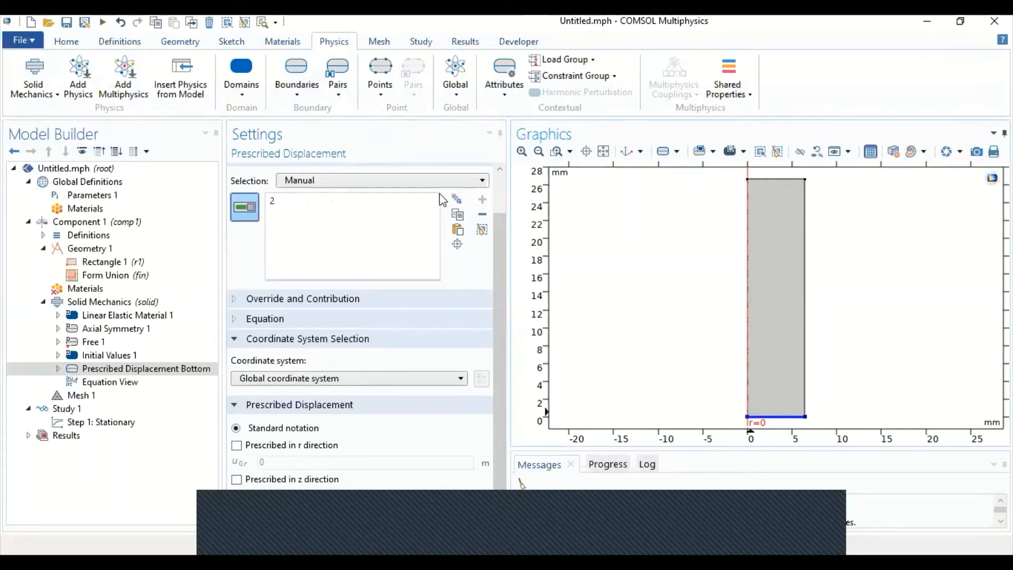
pyautogui.click(237, 479)
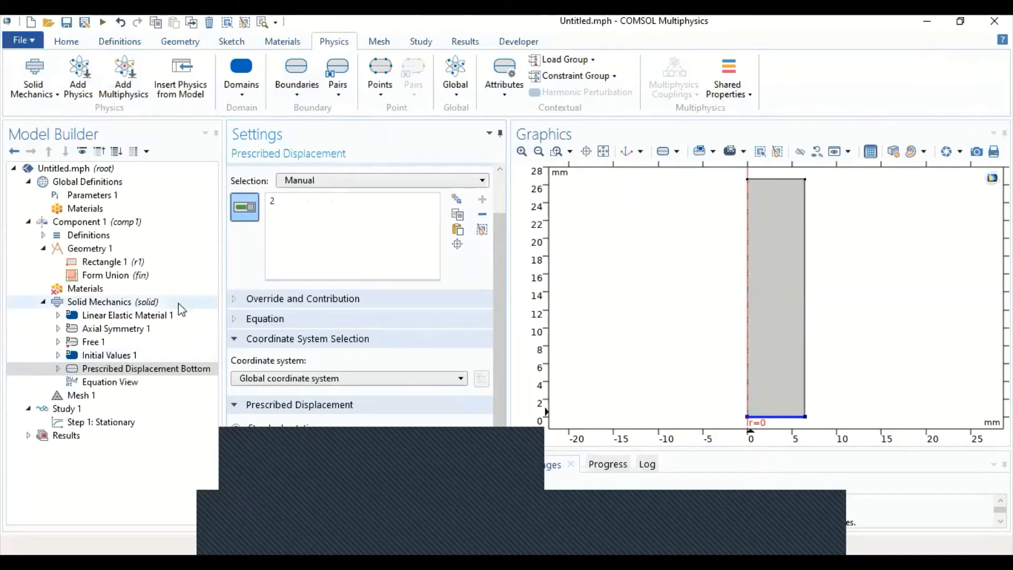
# Step: Add a second Prescribed Displacement boundary condition and label it "Prescribed Displacement Top"
pyautogui.click(298, 87)
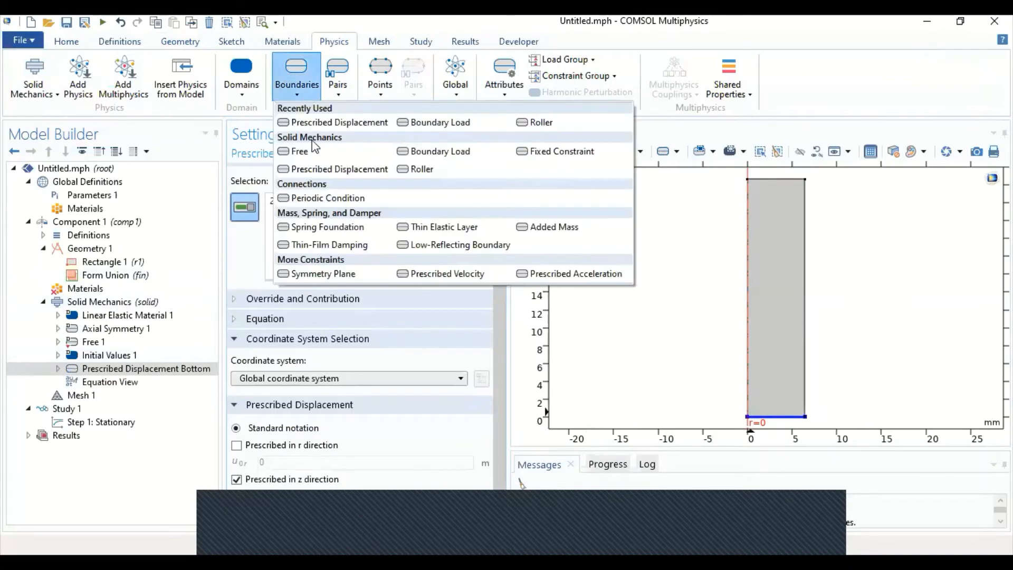
pyautogui.click(334, 173)
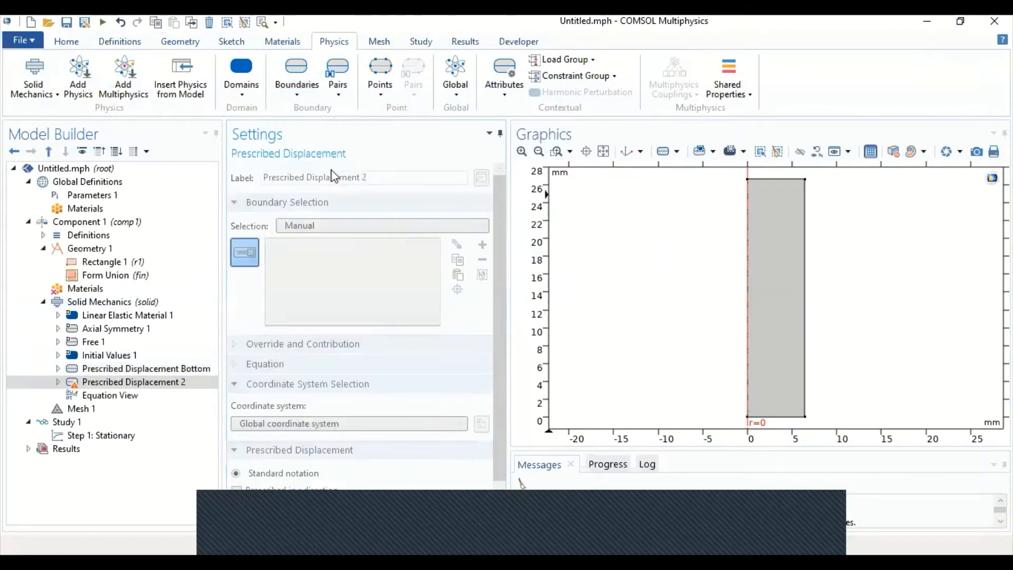
pyautogui.click(399, 177)
pyautogui.press('BackSpace')
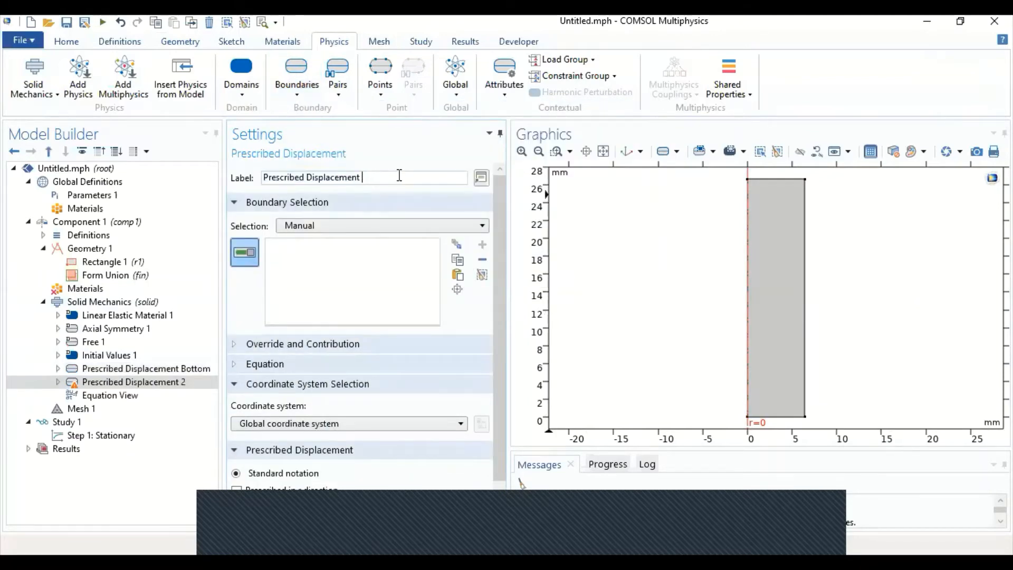
pyautogui.write('Top')
# Step: Assign the top displacement condition to the rectangle's upper edge and prescribe it in the r direction
pyautogui.click(765, 179)
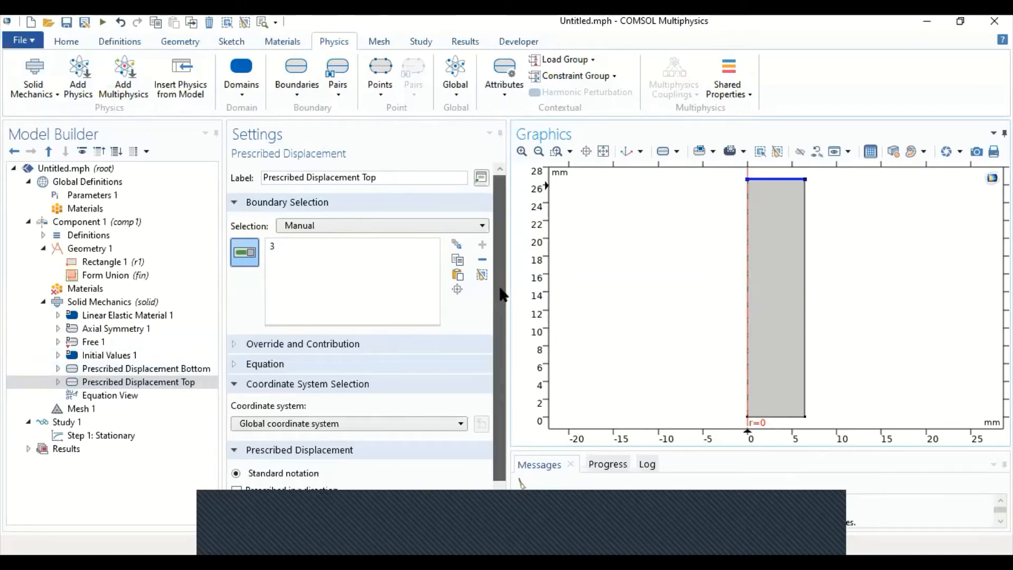
pyautogui.moveTo(499, 287); pyautogui.dragTo(494, 309)
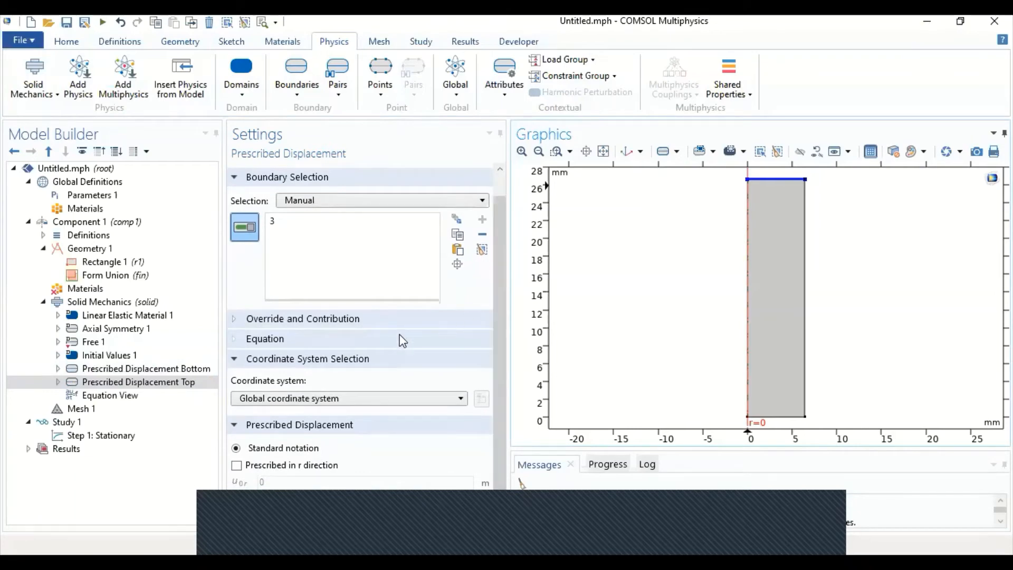
pyautogui.click(236, 466)
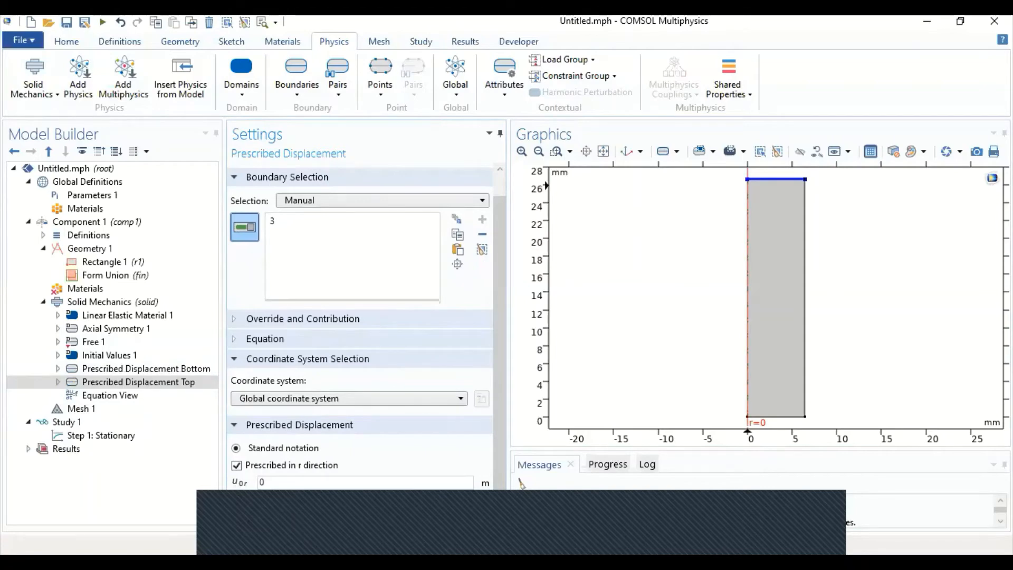
# Step: Look up the top displacement parameter in the parameter list and prescribe the top boundary's displacement in the z direction
pyautogui.click(87, 196)
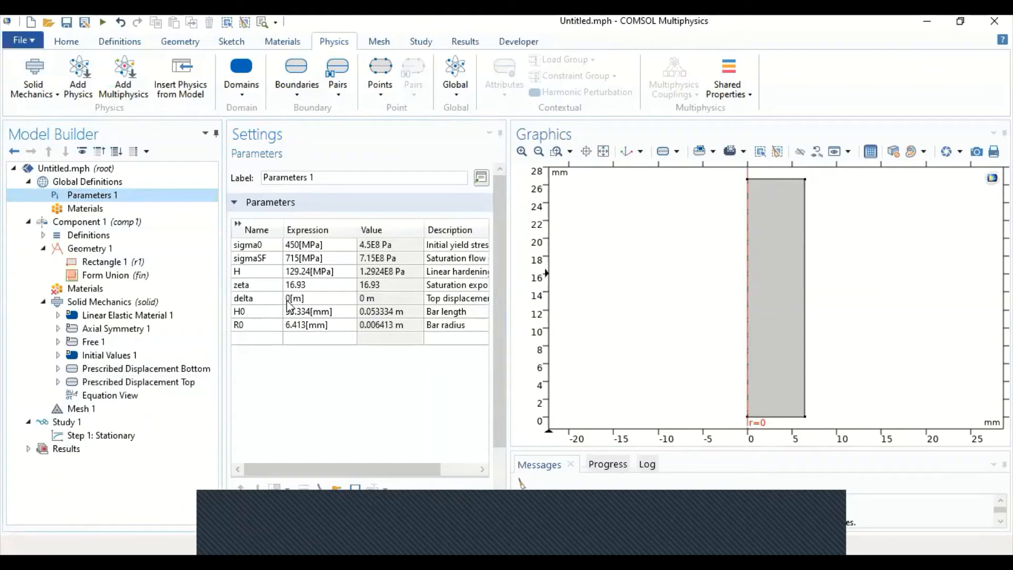
pyautogui.click(127, 383)
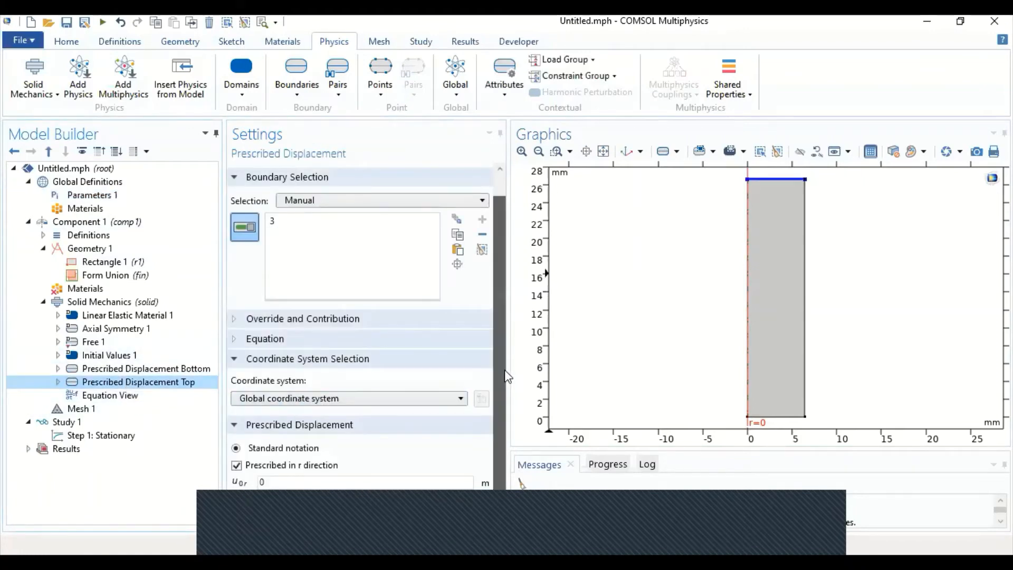
pyautogui.scroll(-1, 502, 408)
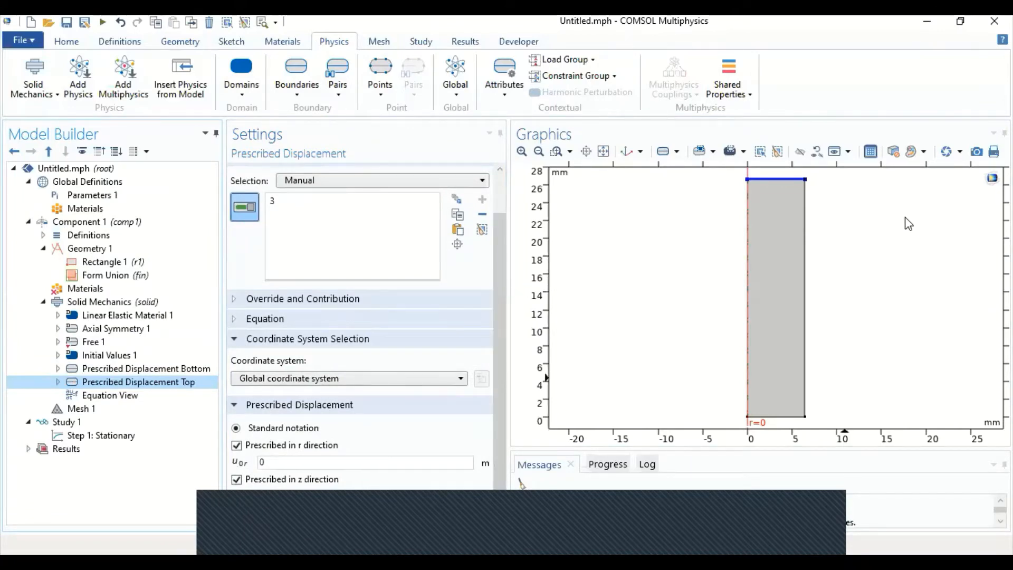
# Step: Add a Plasticity subnode to Linear Elastic Material 1 and set its plasticity model to Large plastic strains
pyautogui.click(175, 316)
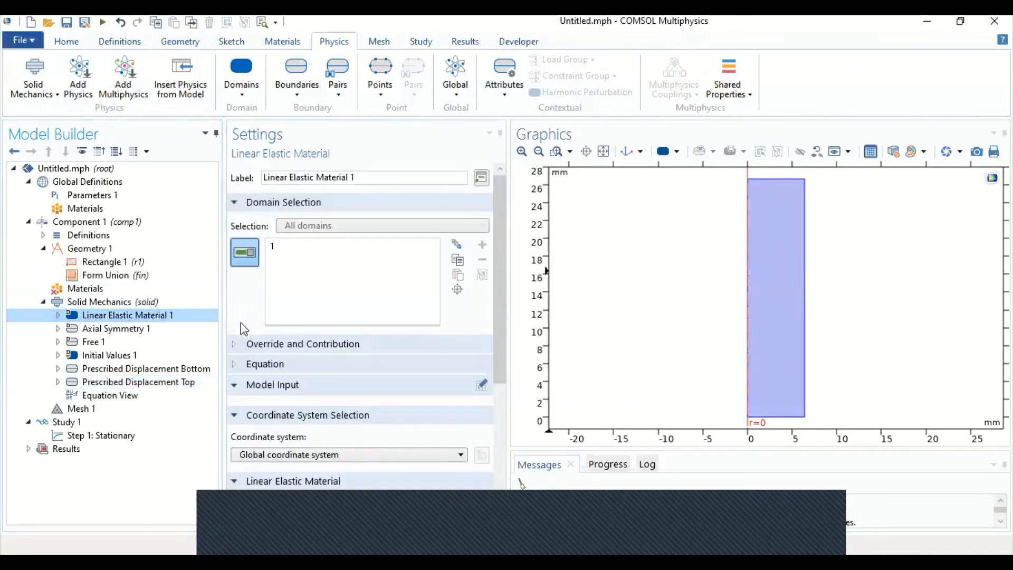
pyautogui.rightClick(109, 317)
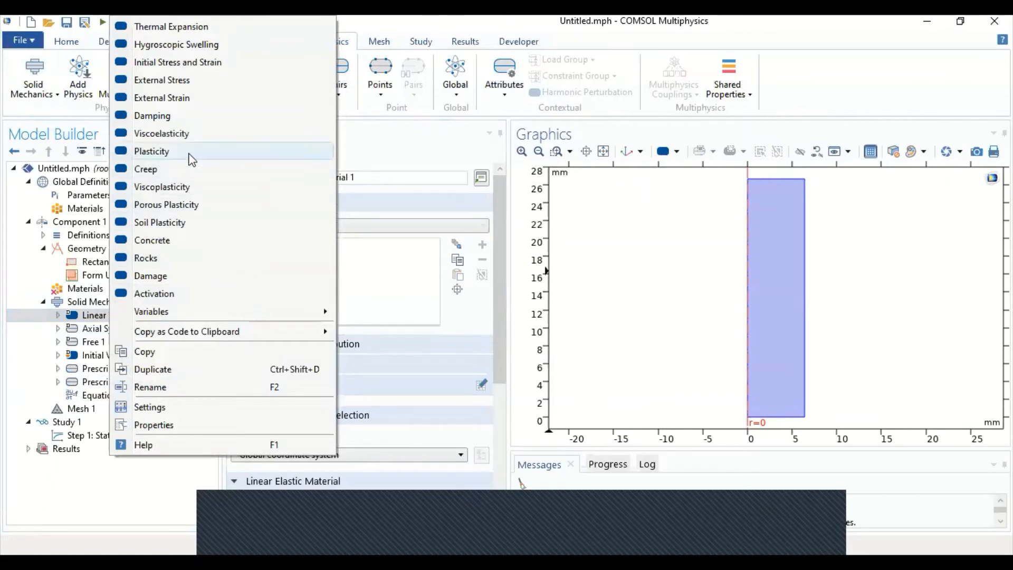
pyautogui.press('Escape')
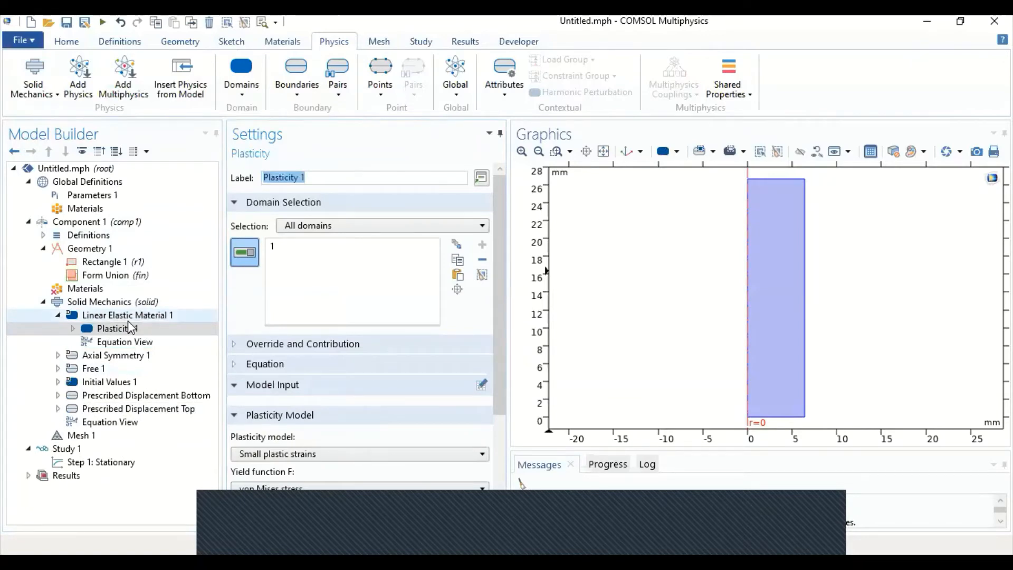
pyautogui.click(127, 321)
pyautogui.scroll(-1, 310, 358)
pyautogui.click(310, 417)
pyautogui.click(310, 448)
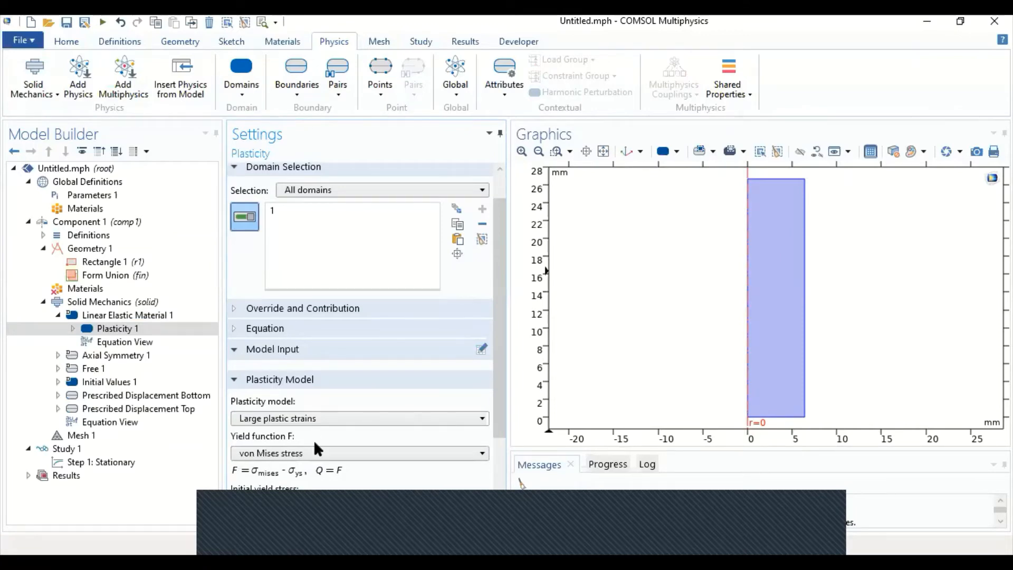
# Step: Set the isotropic hardening model of the Plasticity node to User defined
pyautogui.scroll(-1, 338, 441)
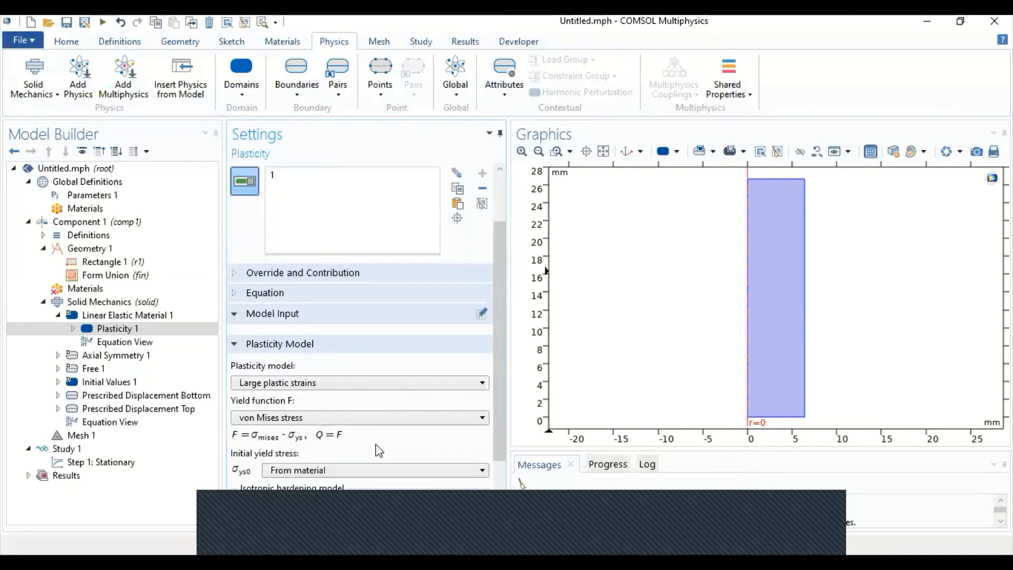
pyautogui.scroll(-1, 379, 450)
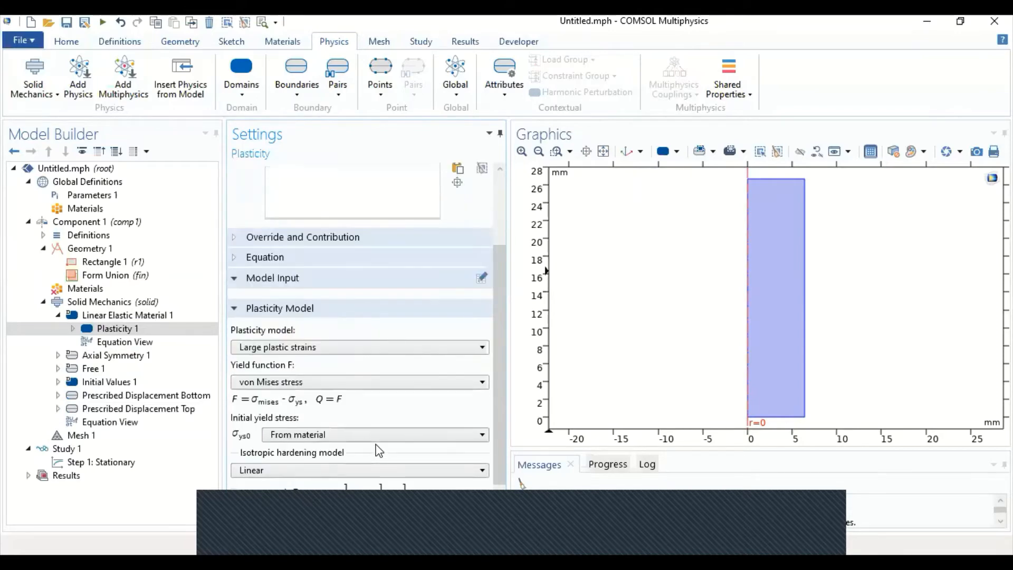
pyautogui.click(350, 471)
pyautogui.click(339, 457)
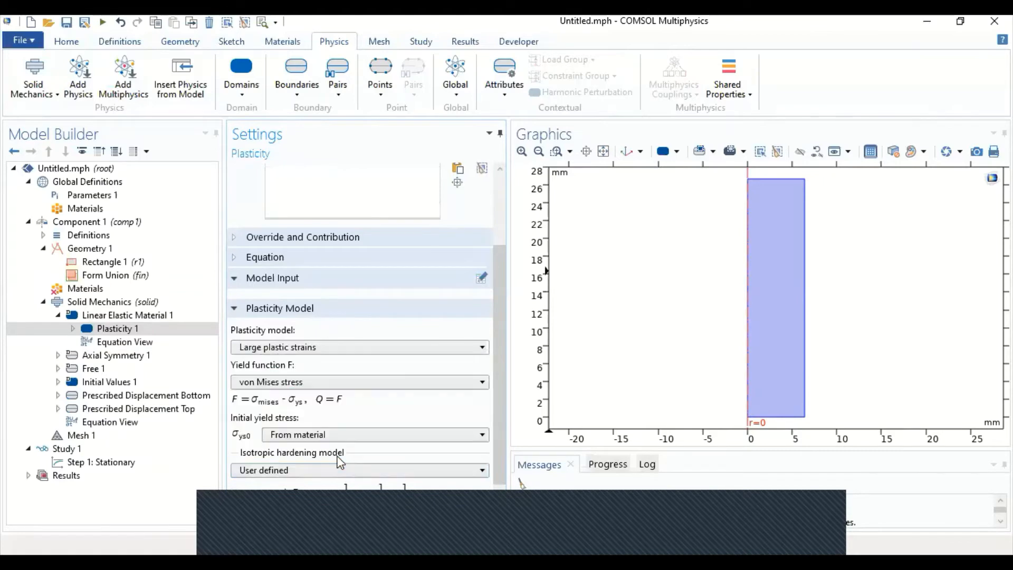
pyautogui.scroll(-2, 389, 495)
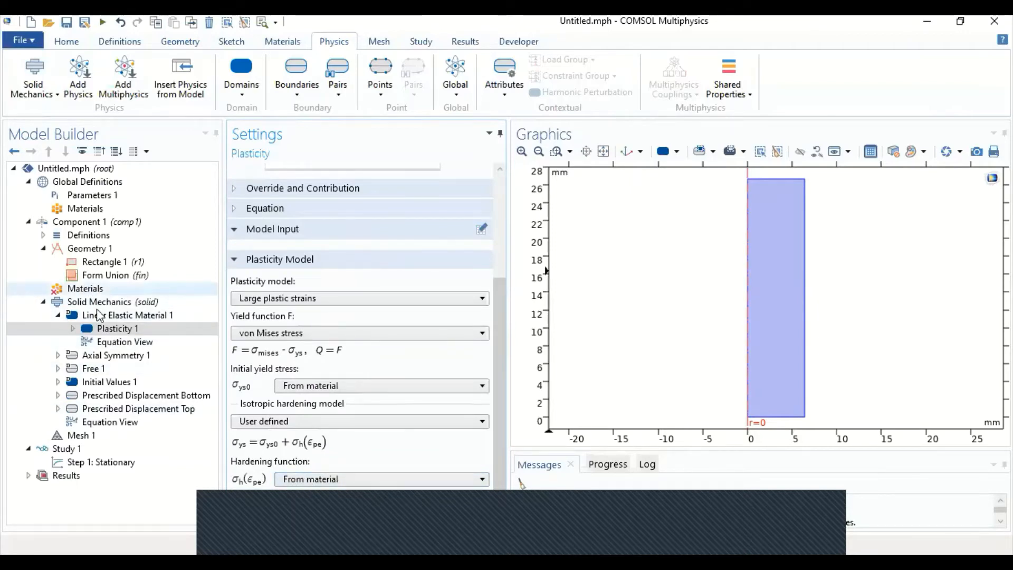
# Step: Add a blank material to the component's Materials node for the bar domain
pyautogui.click(91, 289)
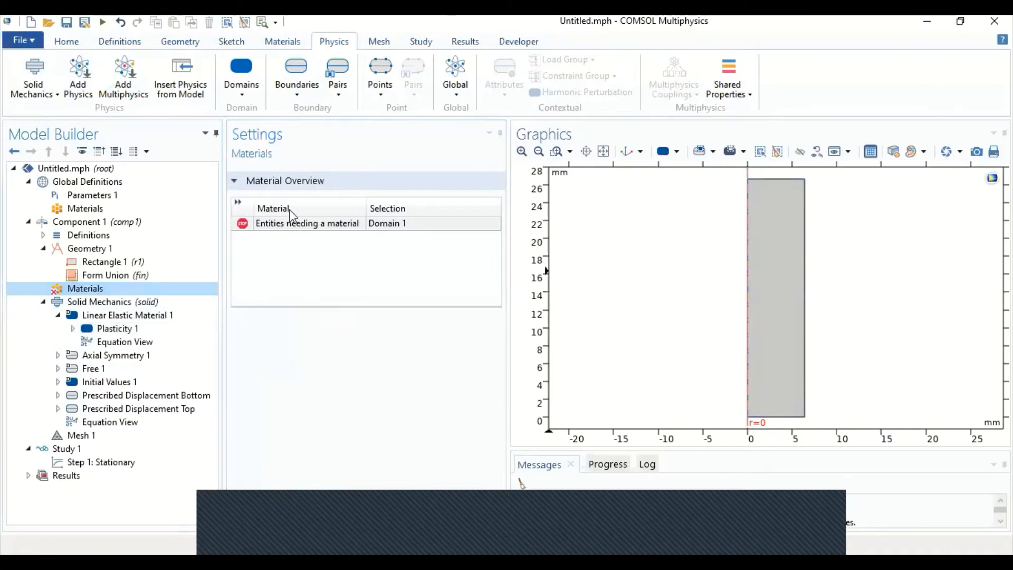
pyautogui.rightClick(140, 288)
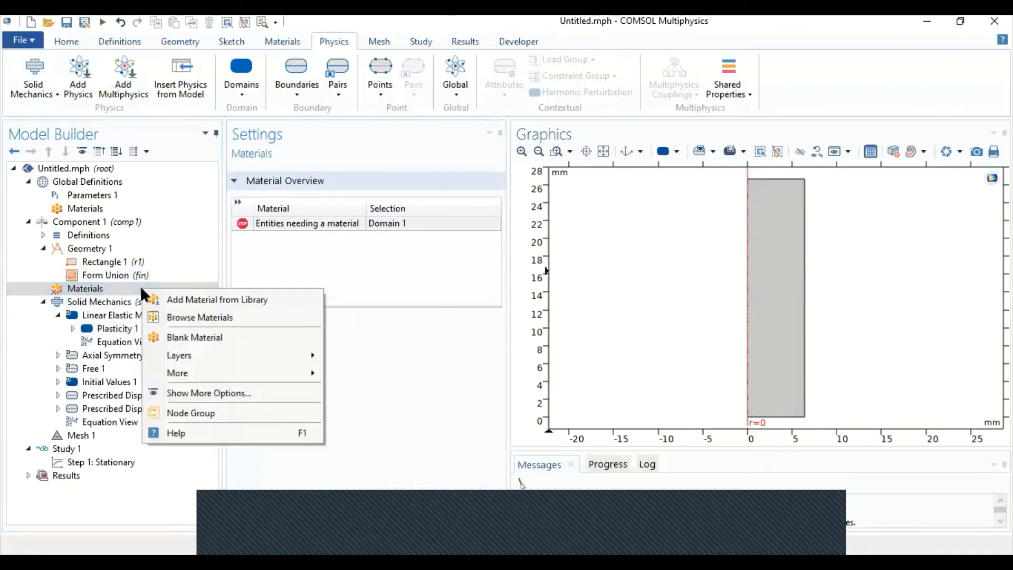
pyautogui.click(181, 339)
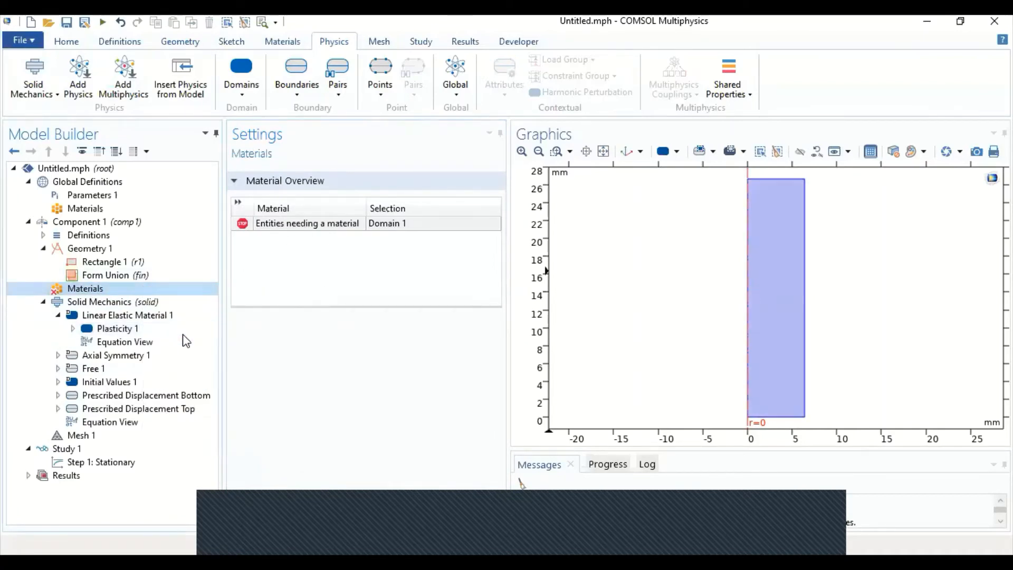
pyautogui.click(317, 179)
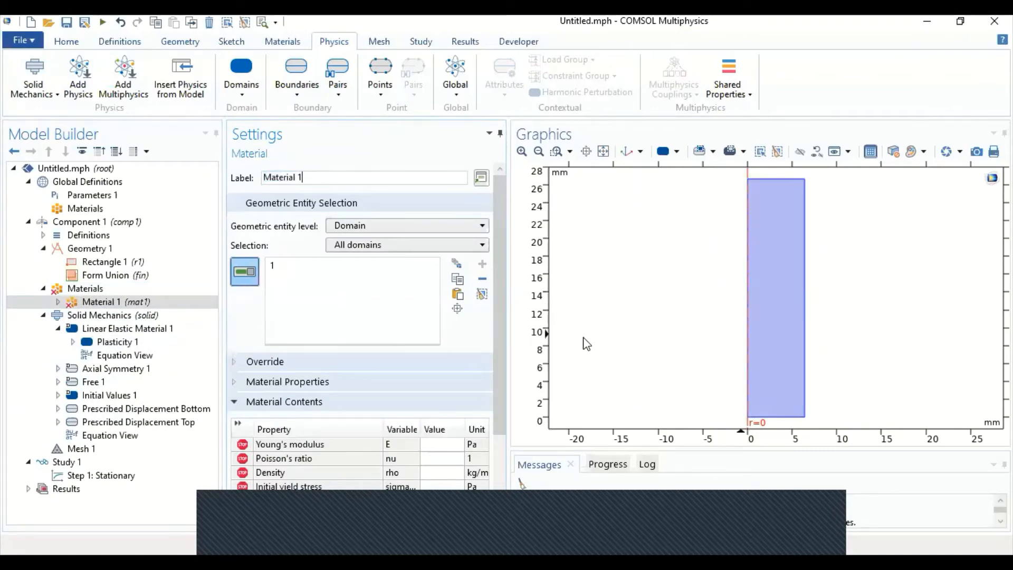
# Step: Set the Young's modulus of the blank material to 206.9[GPa]
pyautogui.click(445, 446)
pyautogui.write('20')
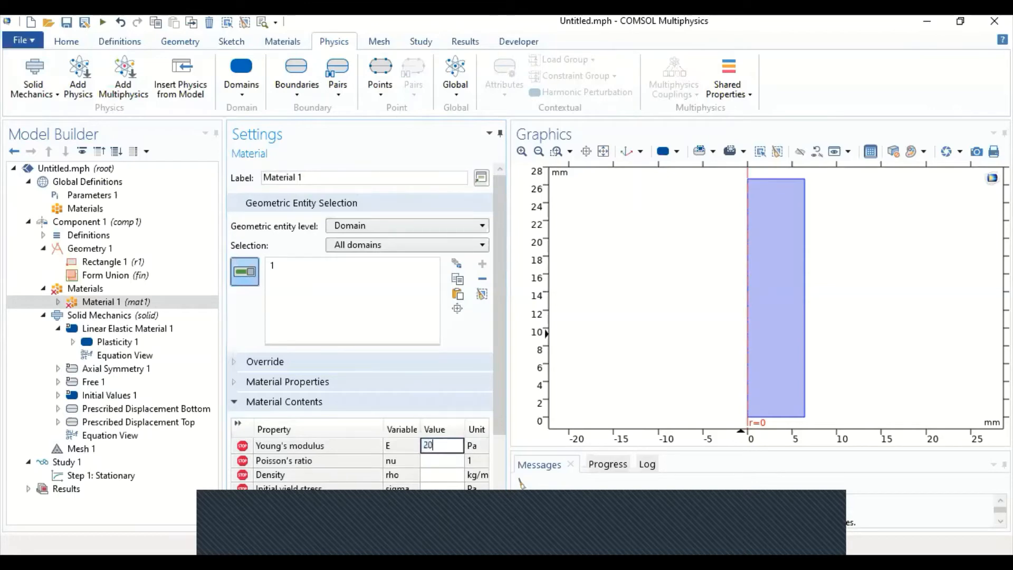
pyautogui.write('6.')
pyautogui.write('9')
pyautogui.write('[')
pyautogui.write('G')
pyautogui.write('{a]')
pyautogui.press('BackSpace')
pyautogui.press('BackSpace')
pyautogui.press('BackSpace')
pyautogui.write('Pa]')
# Step: Set the material's Poisson's ratio to 0.29 and its density to 7850
pyautogui.click(442, 459)
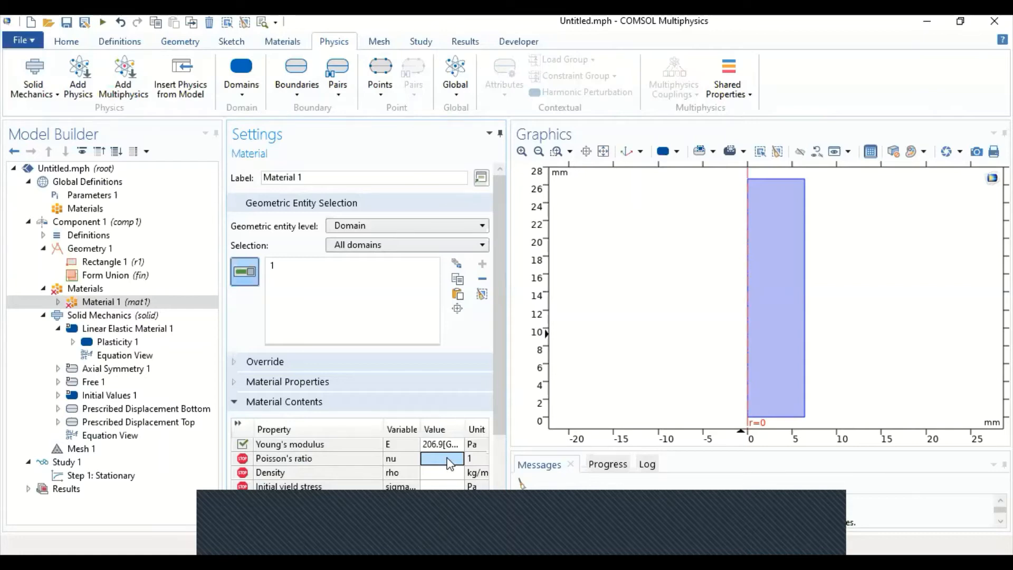
pyautogui.write('0.29')
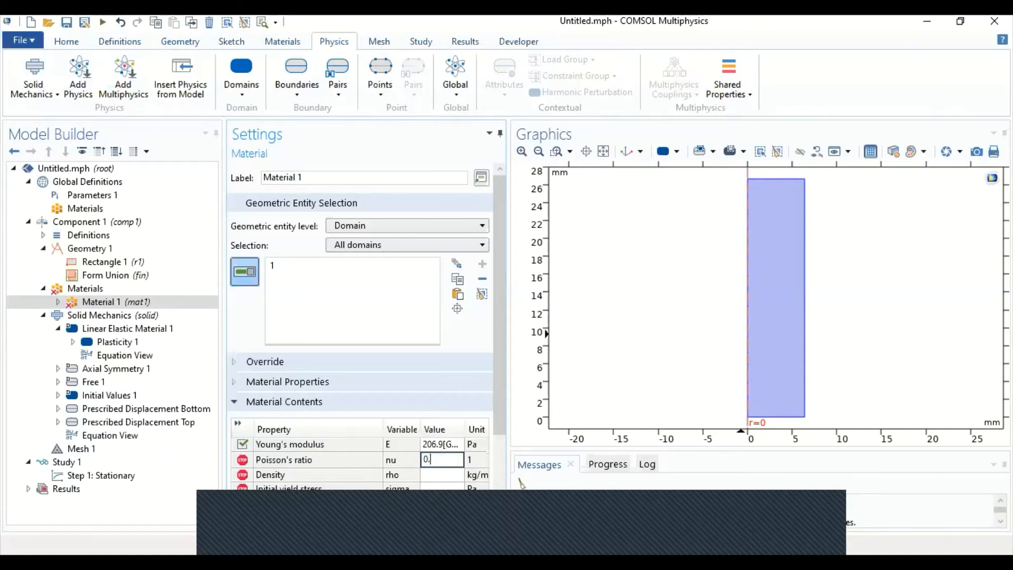
pyautogui.click(439, 475)
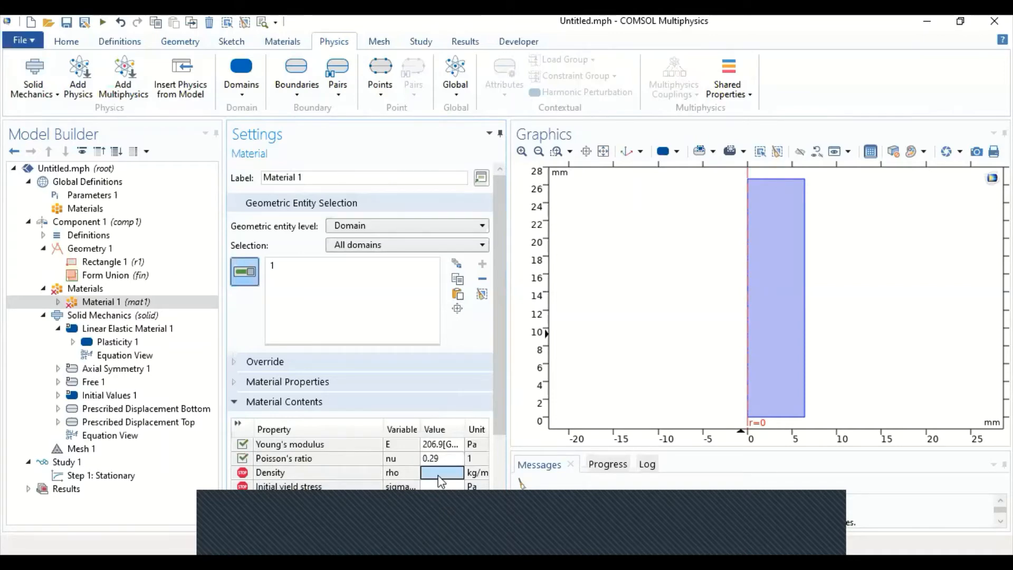
pyautogui.write('7850')
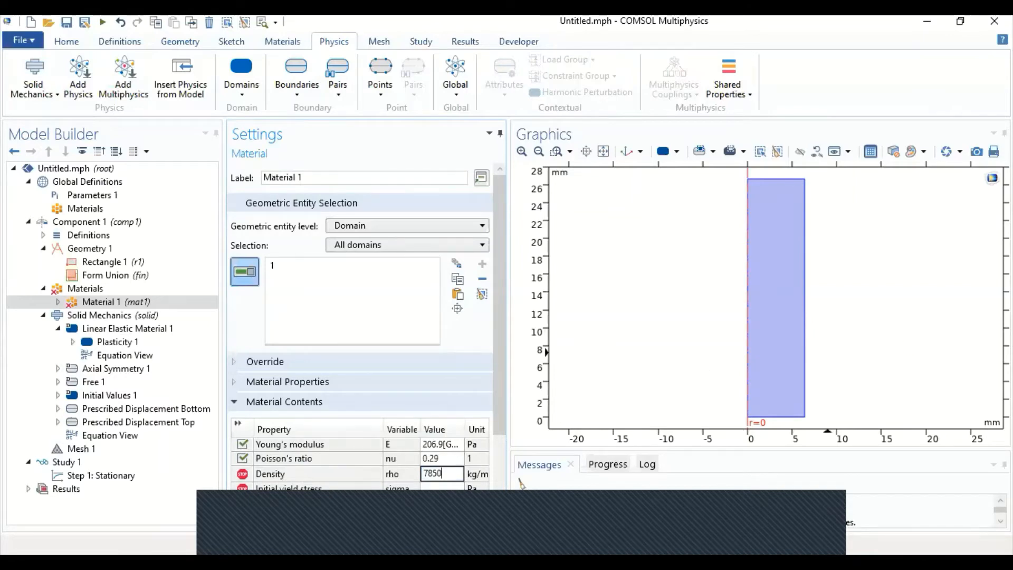
# Step: Set the material's initial yield stress to sigma0 and its hardening function to sig_h(epe)
pyautogui.click(441, 489)
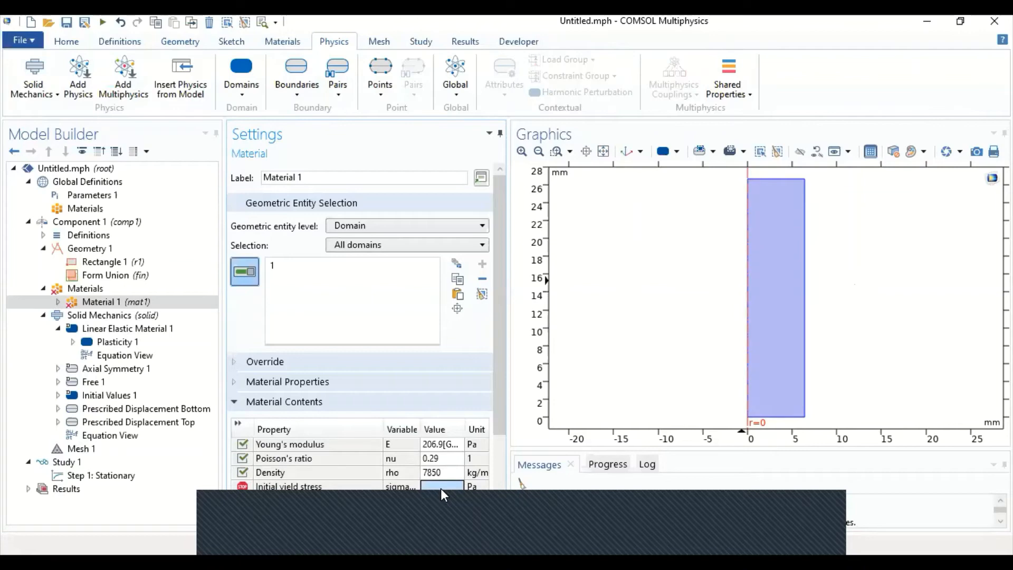
pyautogui.write('sigm')
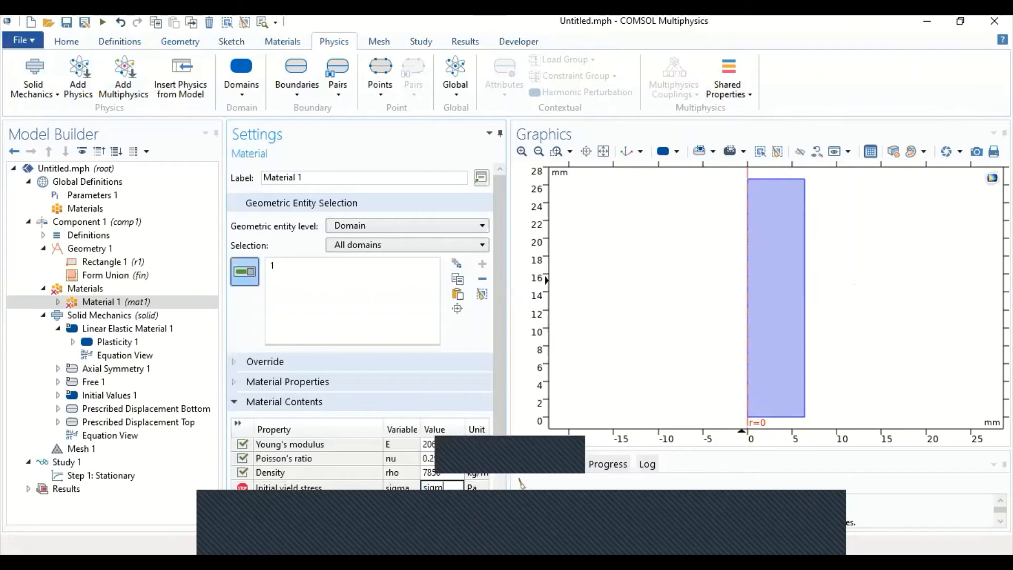
pyautogui.write('a0')
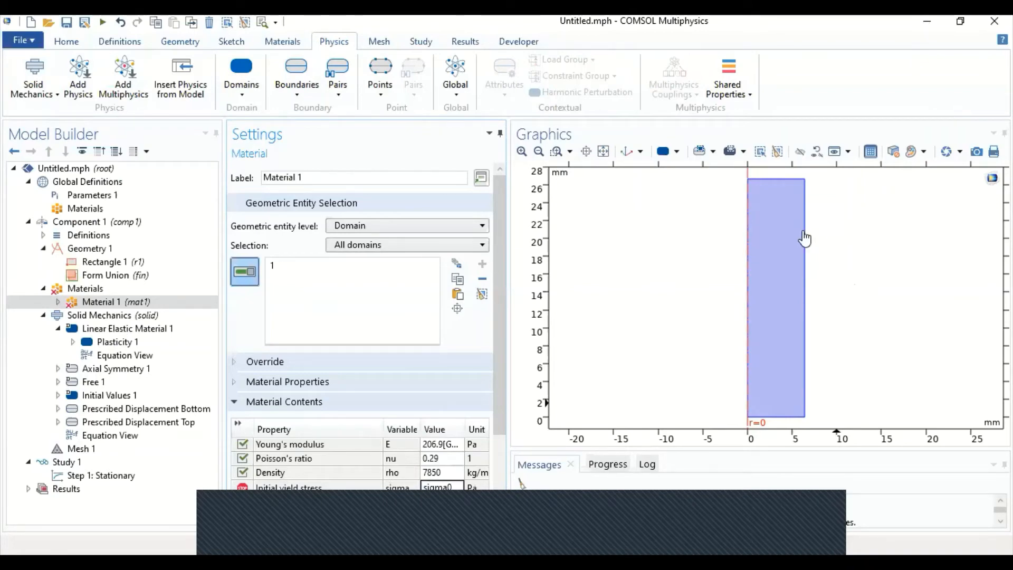
pyautogui.click(453, 500)
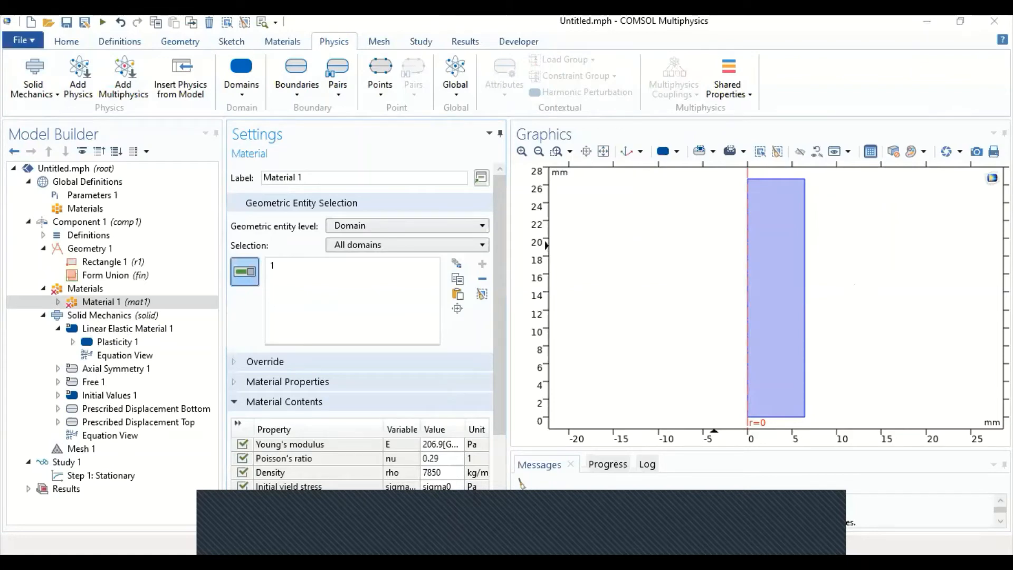
pyautogui.click(454, 501)
pyautogui.moveTo(444, 502)
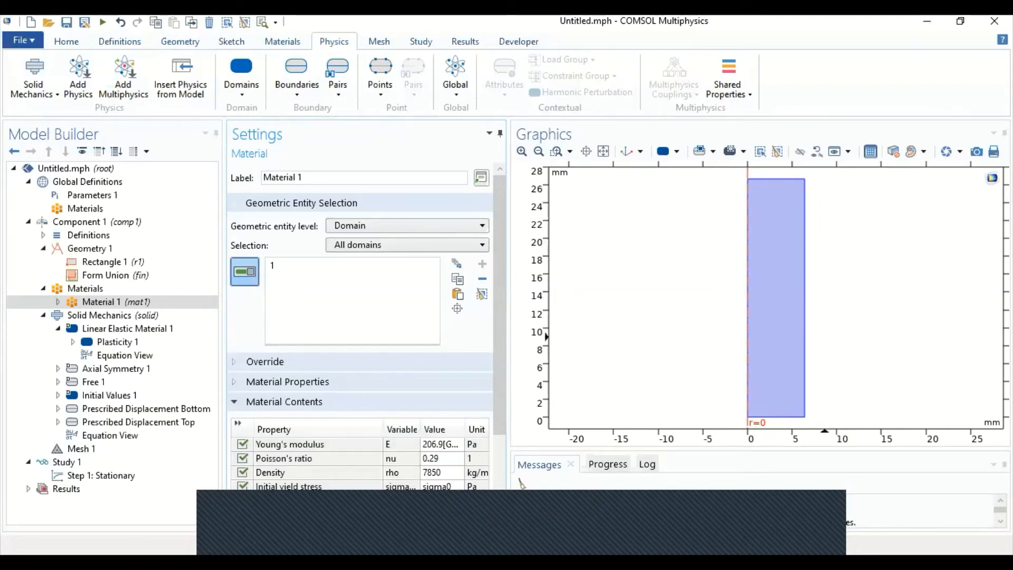
# Step: Add an Analytic function to the Elastoplastic material model property group of Material 1
pyautogui.click(98, 304)
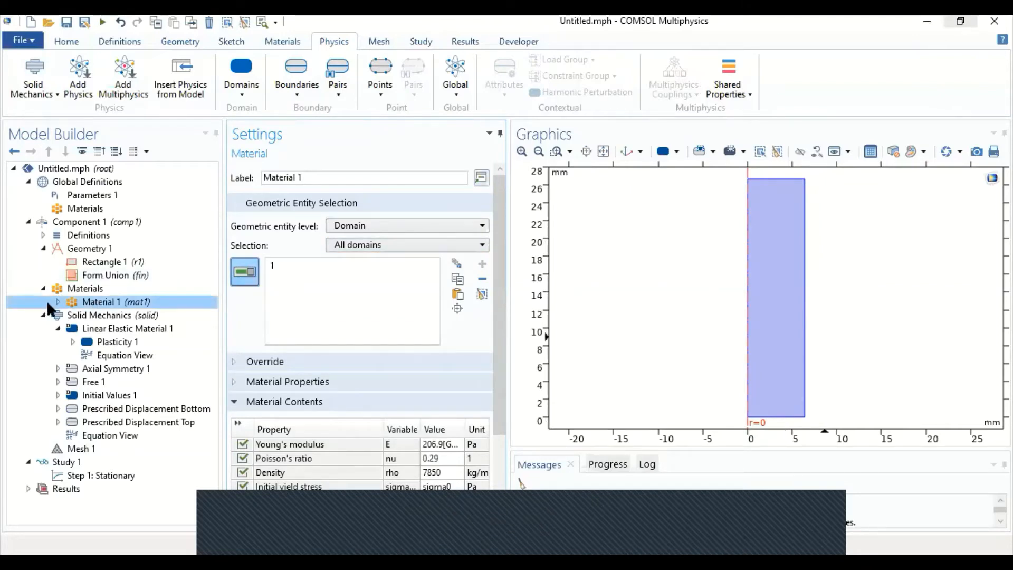
pyautogui.rightClick(105, 306)
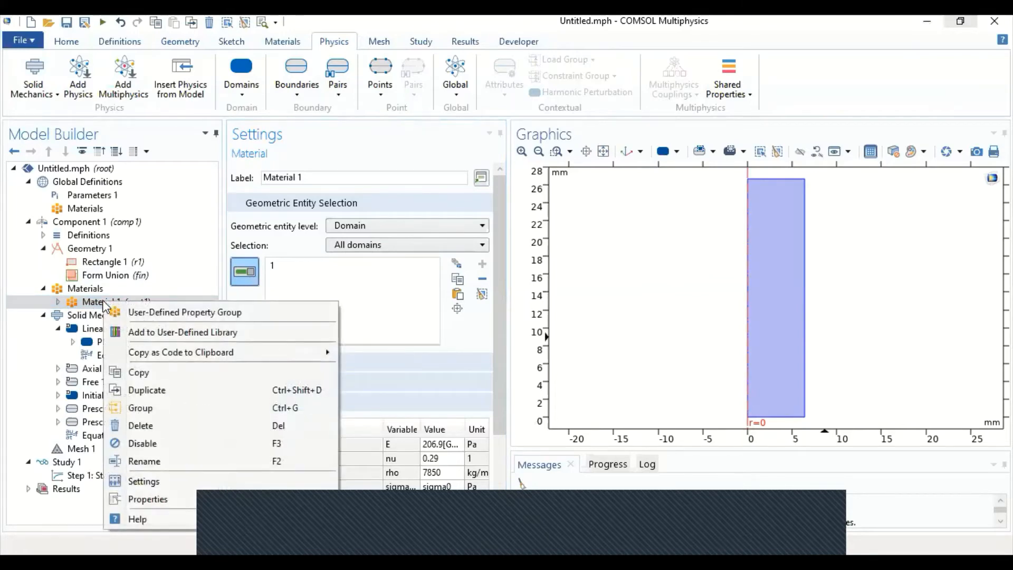
pyautogui.click(59, 303)
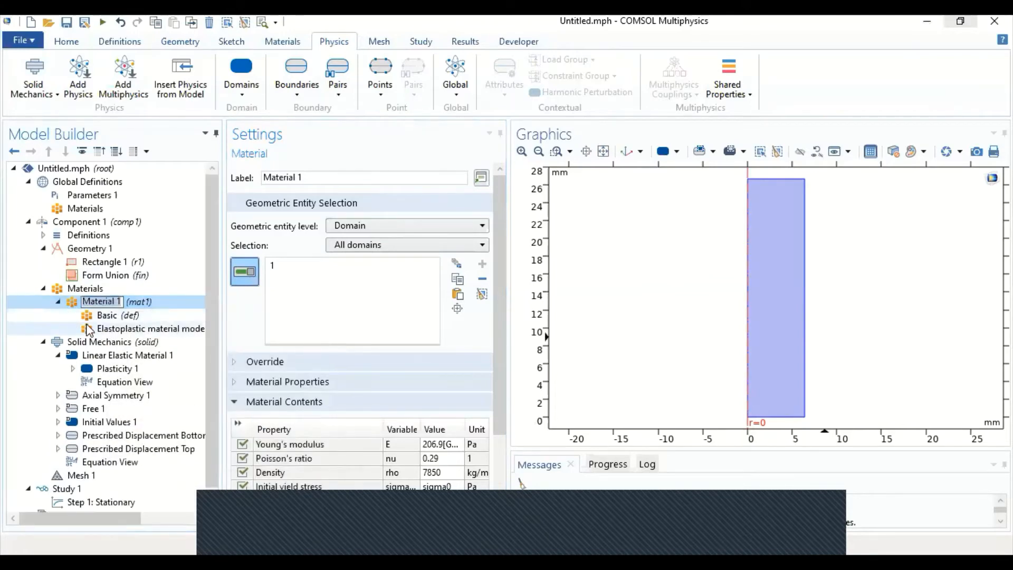
pyautogui.click(137, 330)
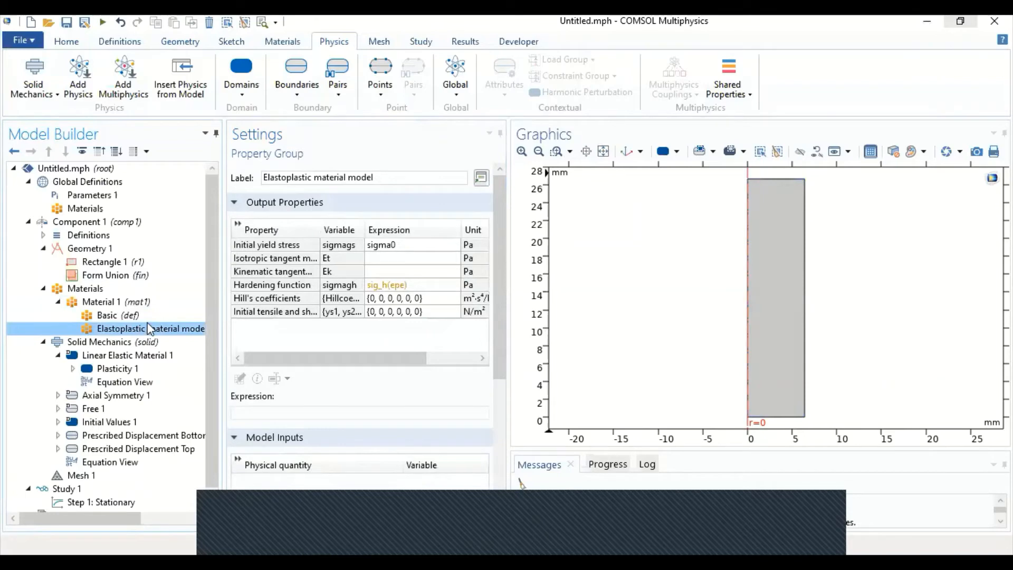
pyautogui.rightClick(152, 331)
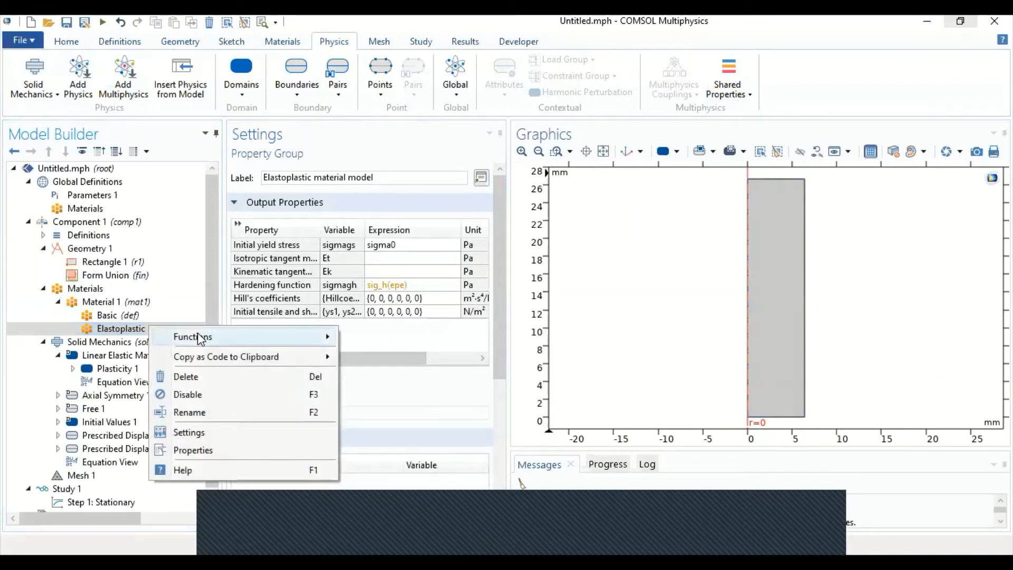
pyautogui.moveTo(200, 338)
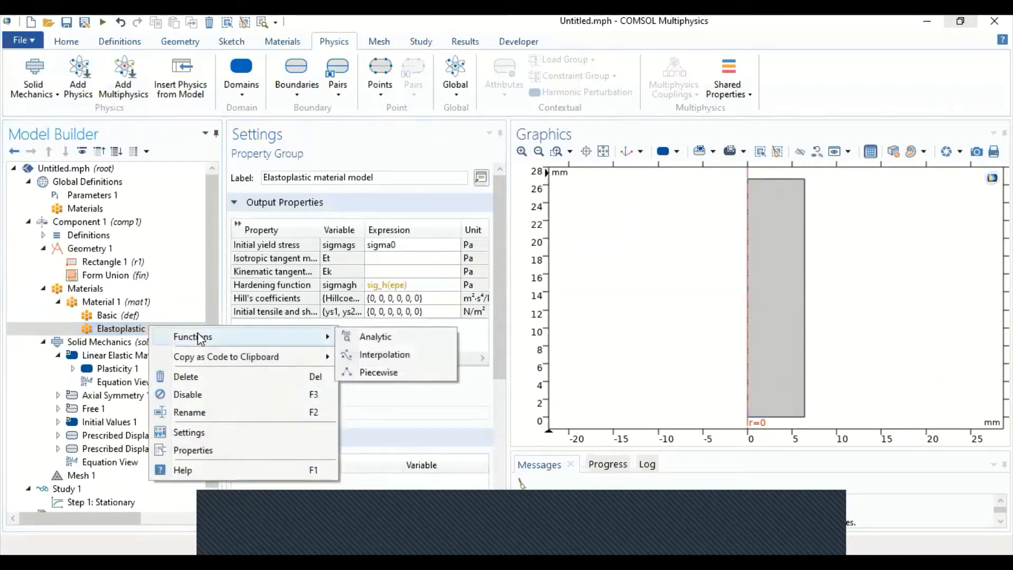
pyautogui.click(389, 337)
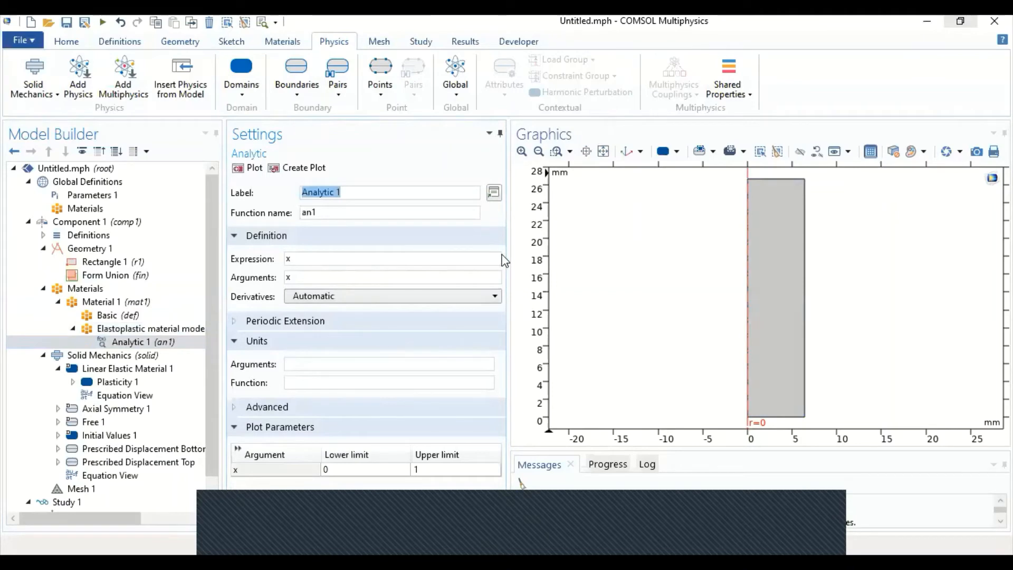
# Step: Set the function name of the analytic function to sig_h
pyautogui.doubleClick(379, 213)
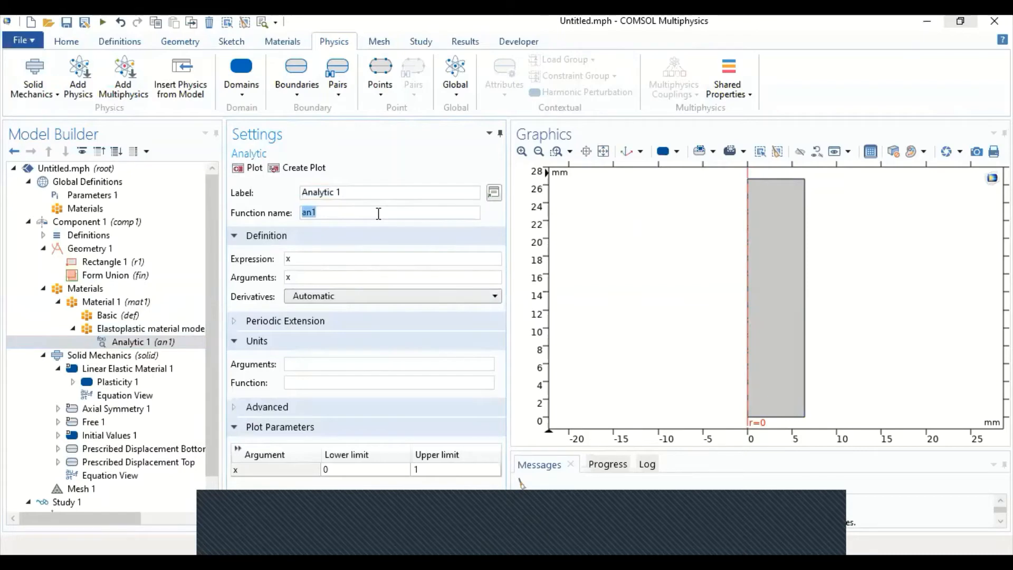
pyautogui.write('sig_h')
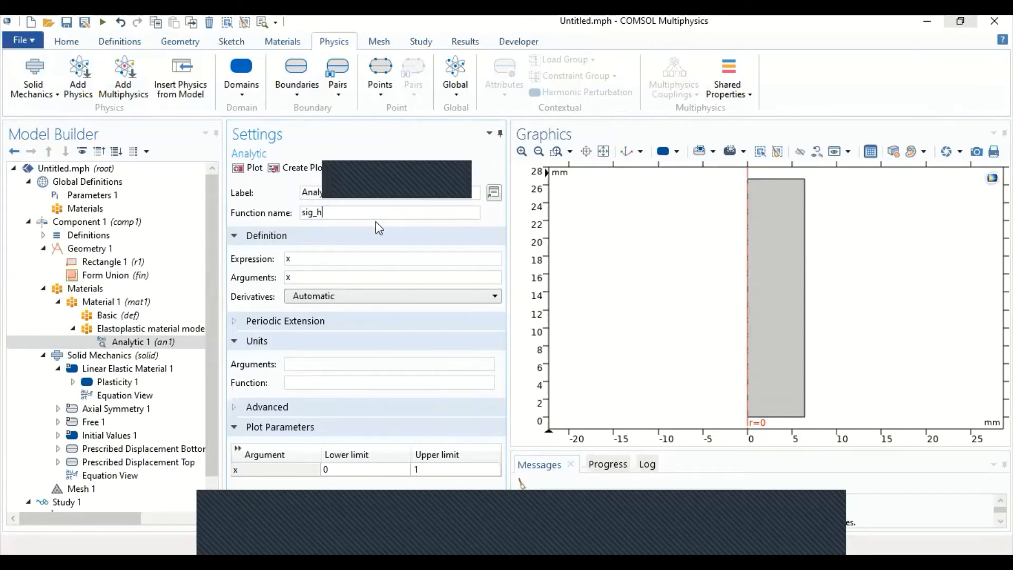
pyautogui.press('Return')
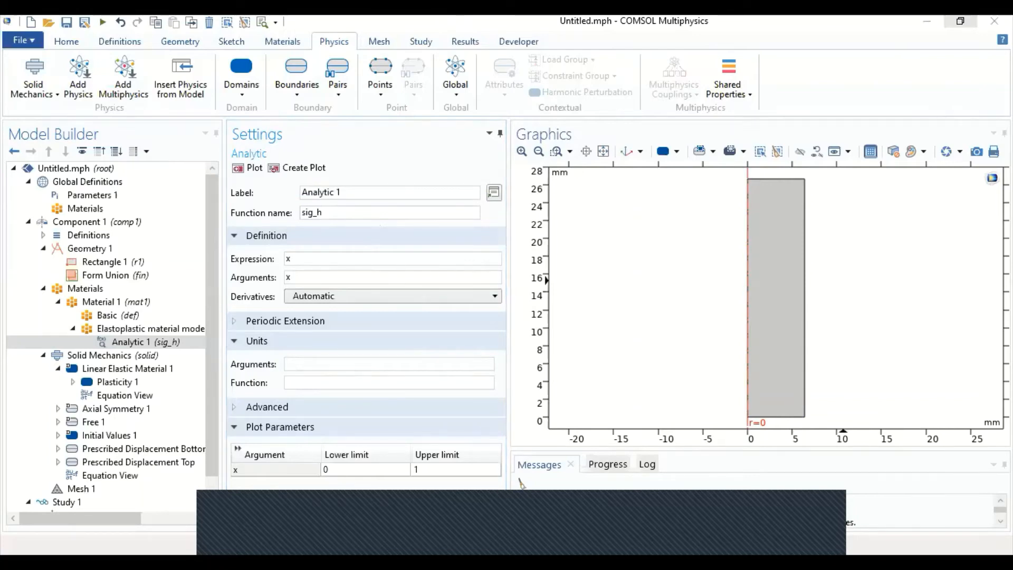
# Step: Define the analytic function's expression as H*epe+(sigmaSF-sigma0)*(1-exp(-zeta*epe)) with the argument epe
pyautogui.doubleClick(458, 258)
pyautogui.write('H*epe+(sigmaSF-sigma0)*(1-exp(-zeta*epe))')
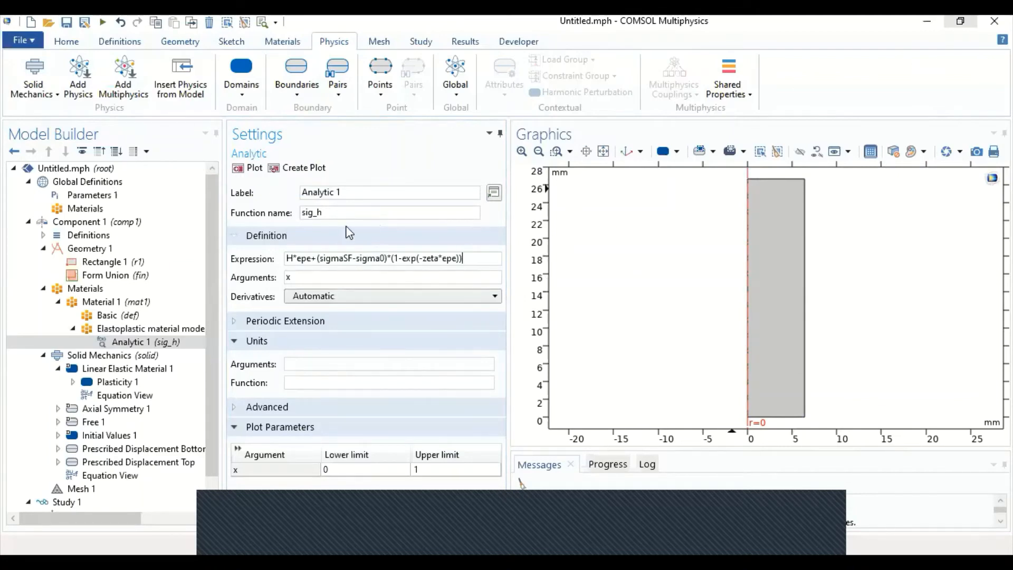
pyautogui.click(342, 280)
pyautogui.doubleClick(342, 280)
pyautogui.write('e')
pyautogui.write('pe')
# Step: Set the analytic function's argument unit to 1 and its function unit to Pa, and plot the function
pyautogui.write('1')
pyautogui.click(362, 387)
pyautogui.write('Pa')
pyautogui.click(382, 470)
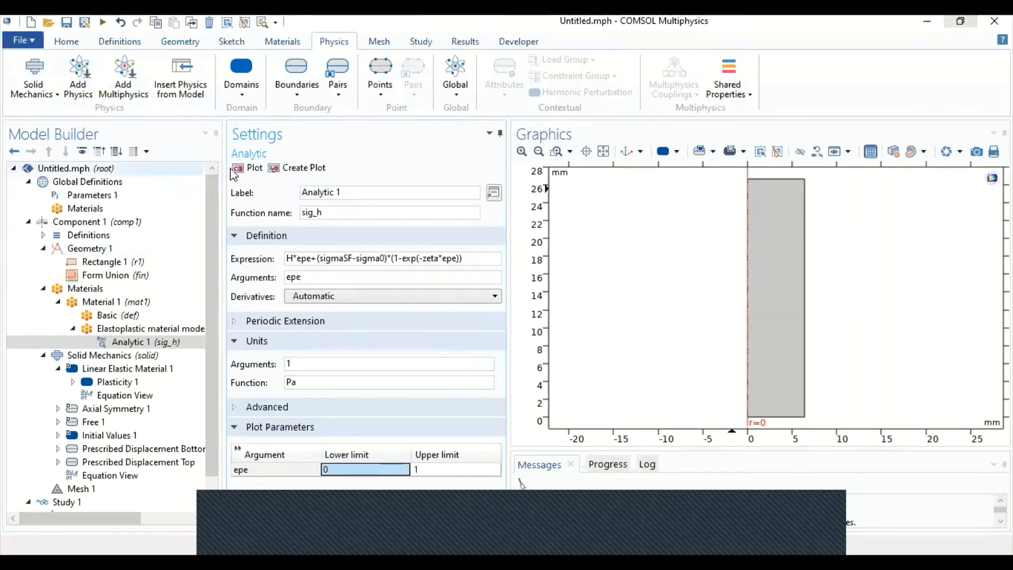
pyautogui.click(256, 172)
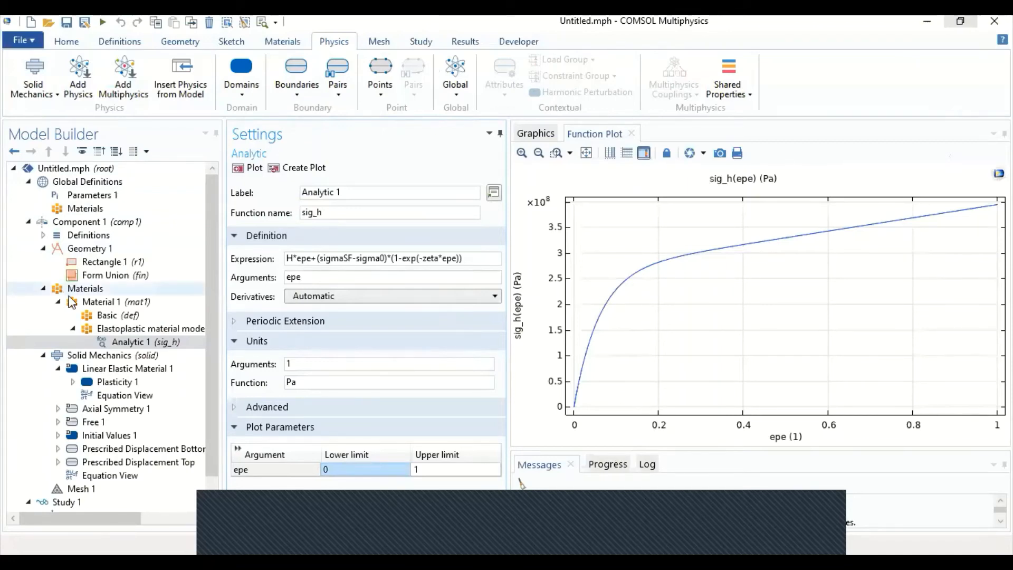
# Step: Review Material 1 and the output properties and model inputs of its Elastoplastic material model property group
pyautogui.click(106, 302)
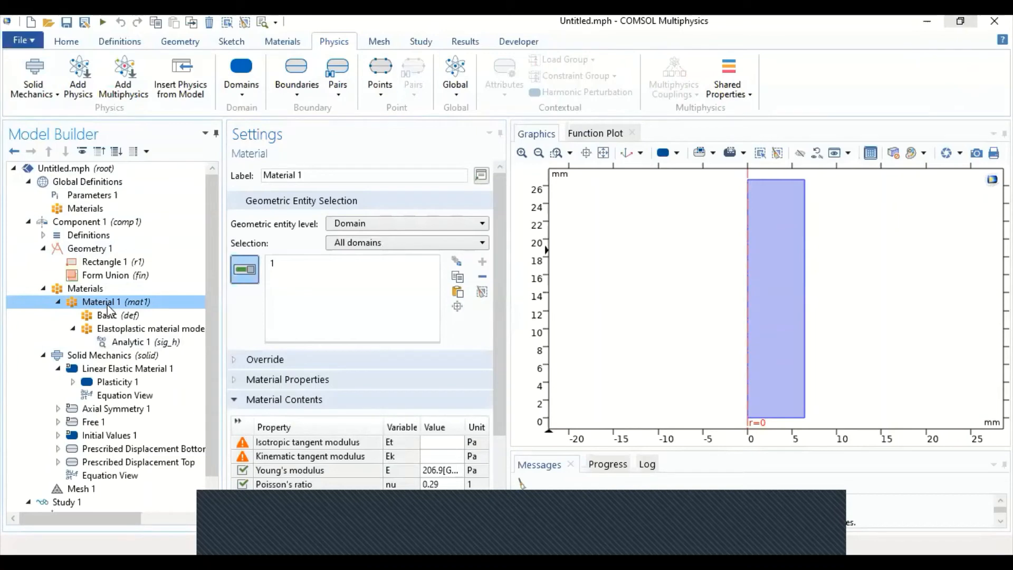
pyautogui.click(126, 330)
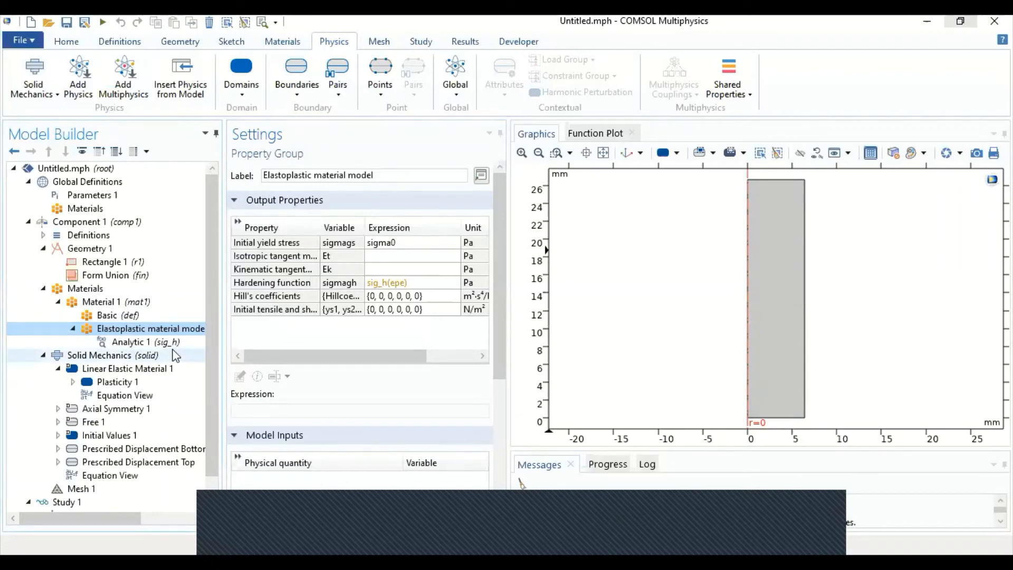
pyautogui.scroll(-6, 312, 369)
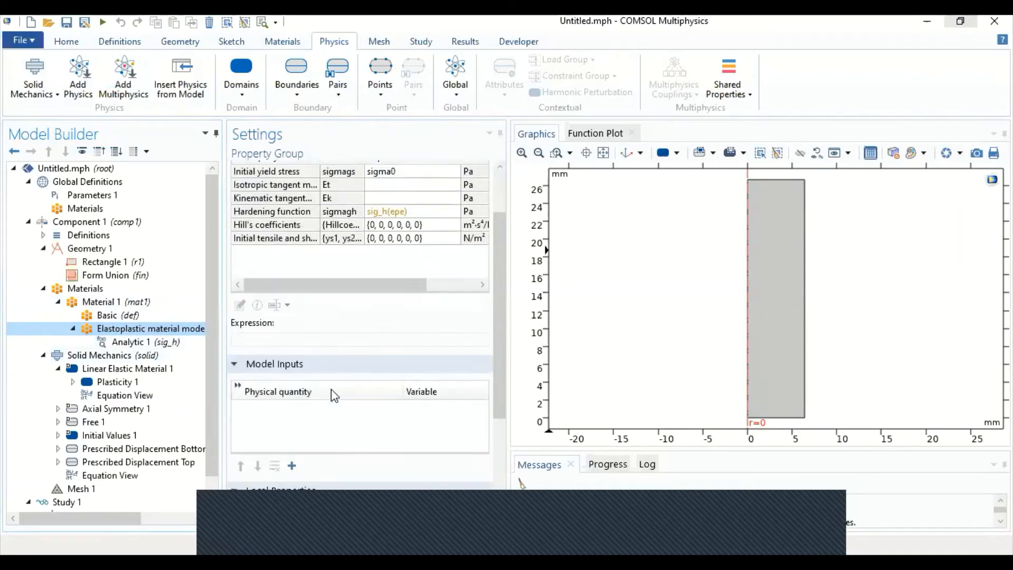
pyautogui.scroll(2, 500, 397)
pyautogui.scroll(4, 501, 397)
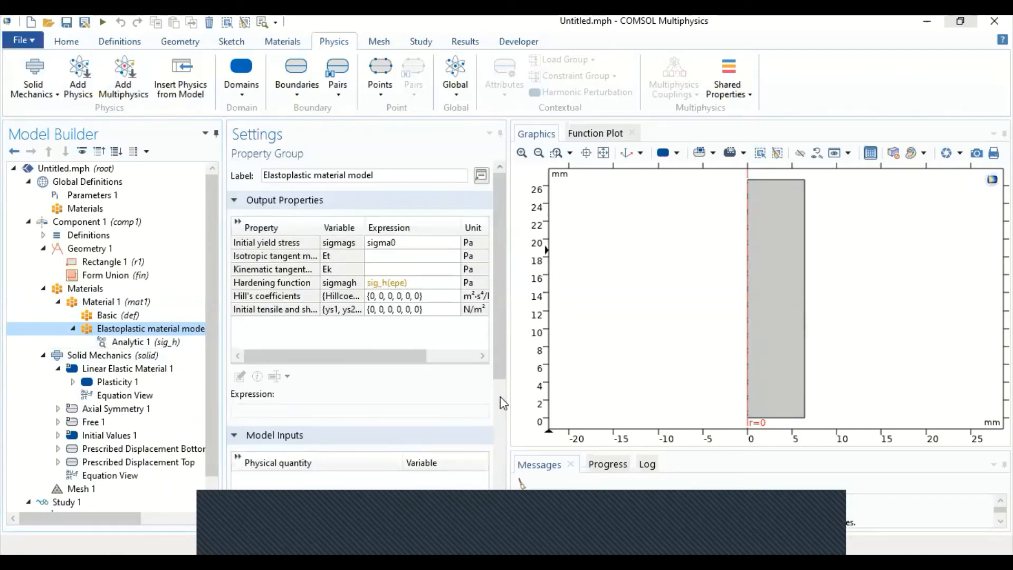
pyautogui.rightClick(130, 333)
pyautogui.click(119, 335)
pyautogui.click(140, 334)
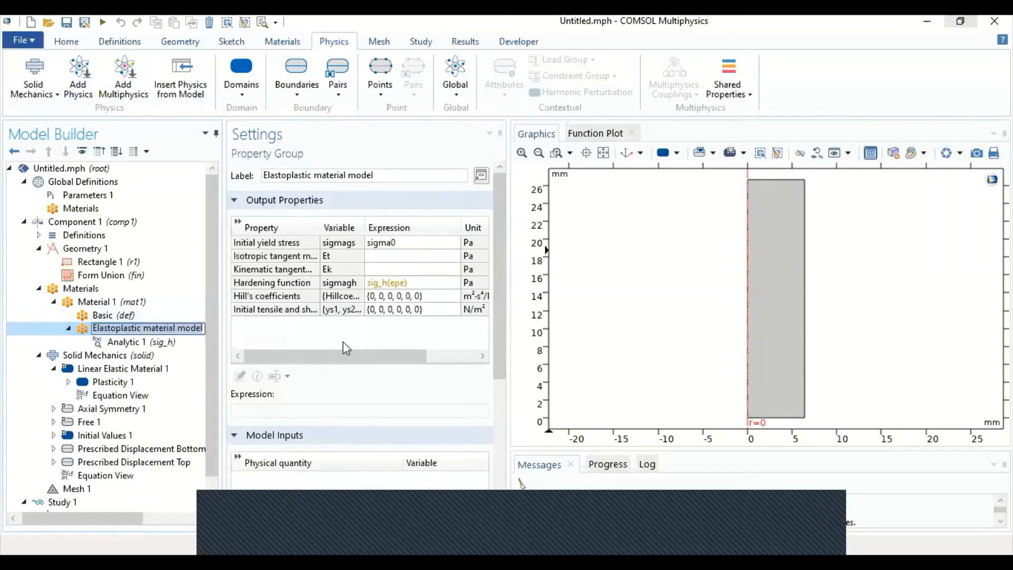
# Step: Add Effective plastic strain as a model input of the Elastoplastic material model property group
pyautogui.scroll(-3, 489, 378)
pyautogui.click(292, 389)
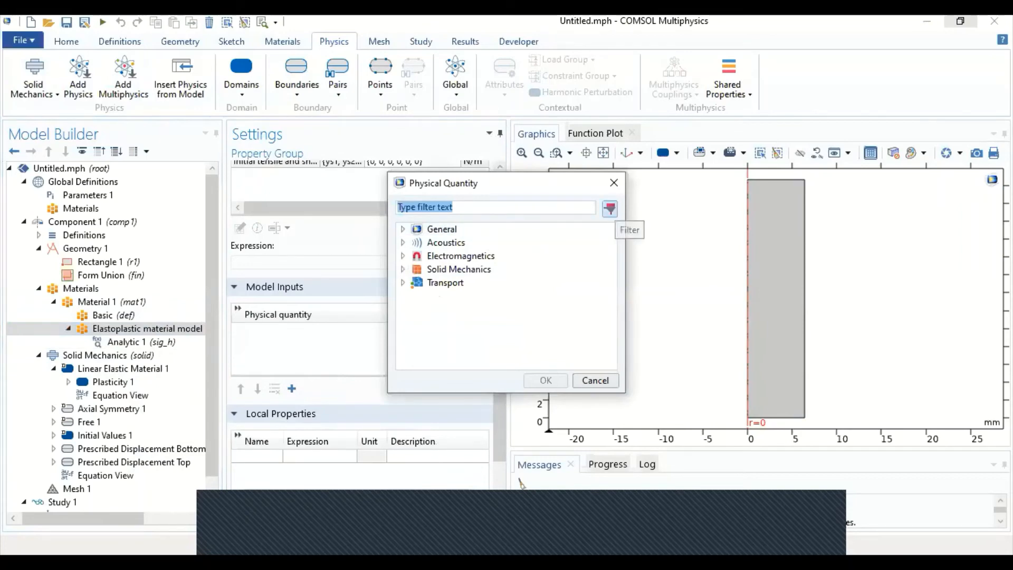
pyautogui.write('effective')
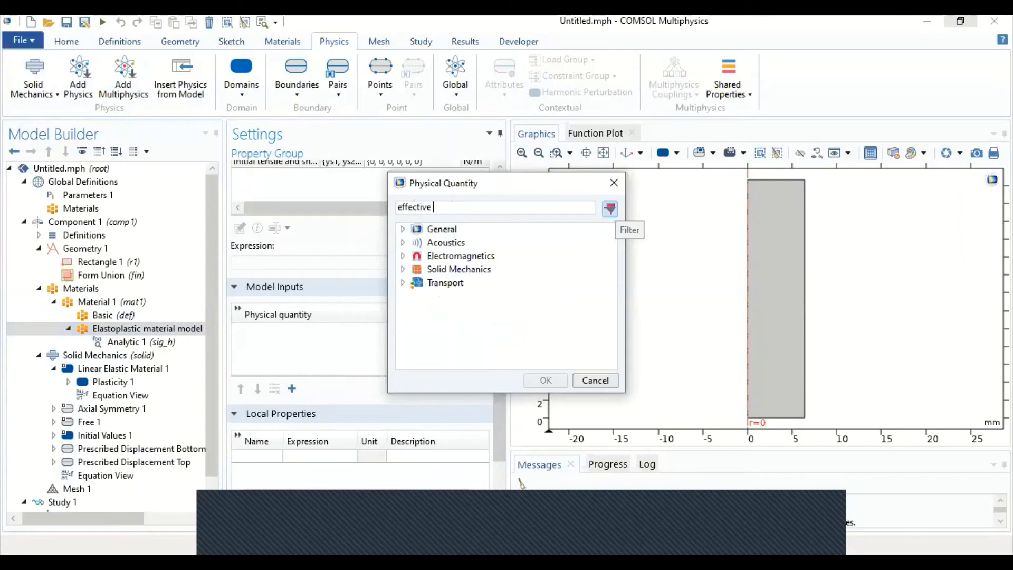
pyautogui.press('BackSpace')
pyautogui.write('plastic')
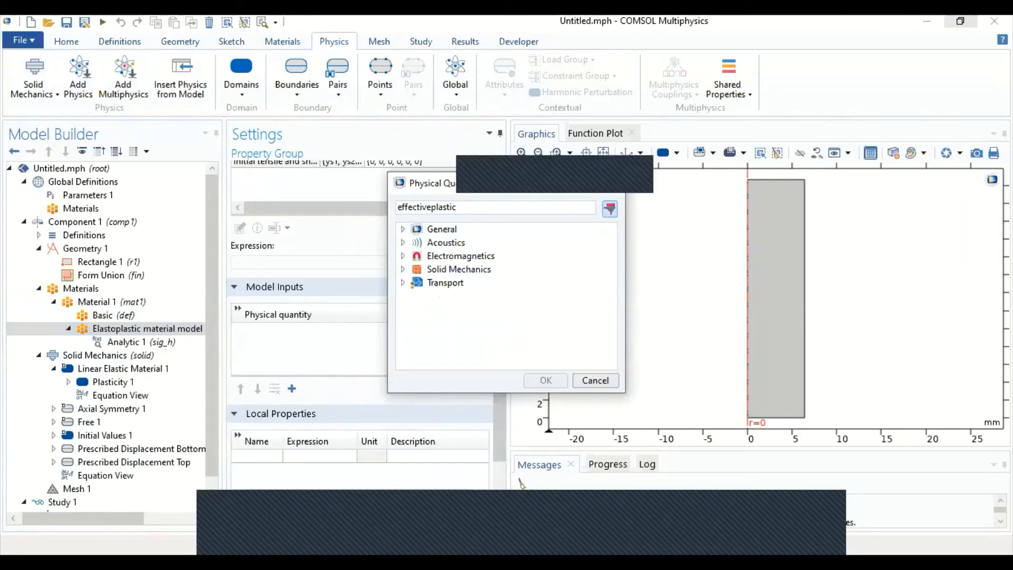
pyautogui.click(610, 208)
pyautogui.click(535, 243)
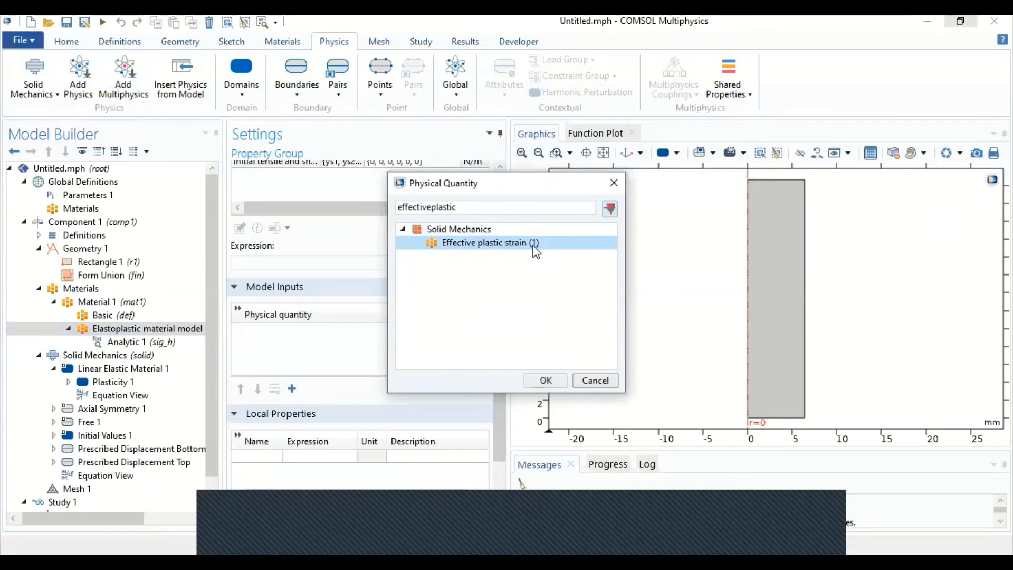
pyautogui.doubleClick(535, 243)
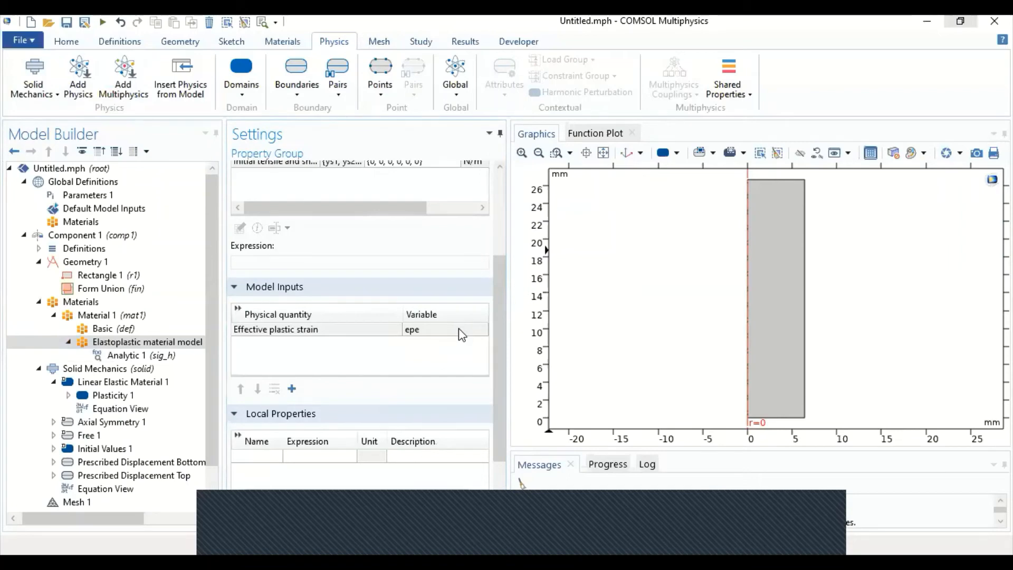
# Step: Check the new model input and the hardening function entry in Material 1's material contents
pyautogui.click(158, 346)
pyautogui.click(310, 331)
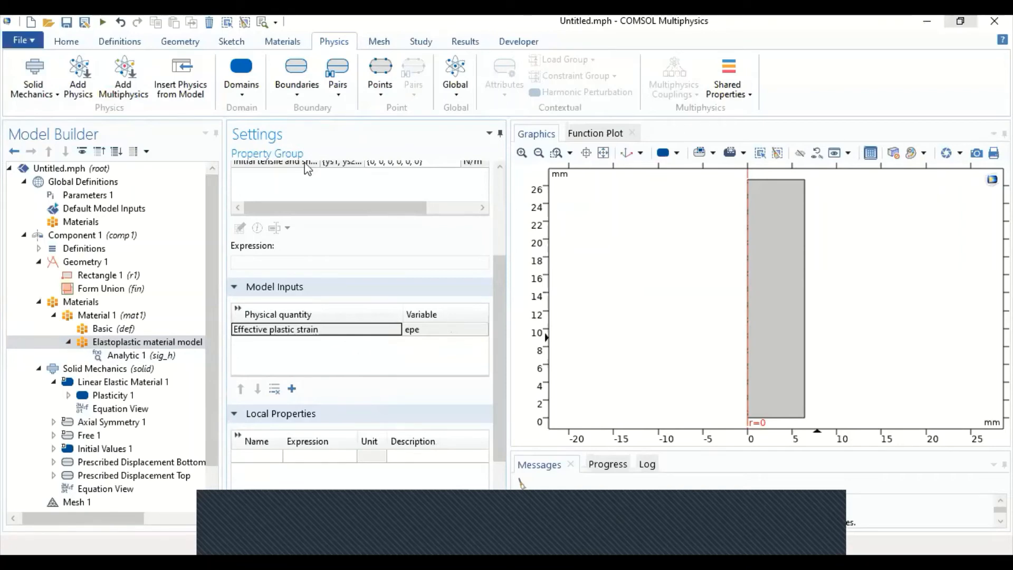
pyautogui.click(157, 316)
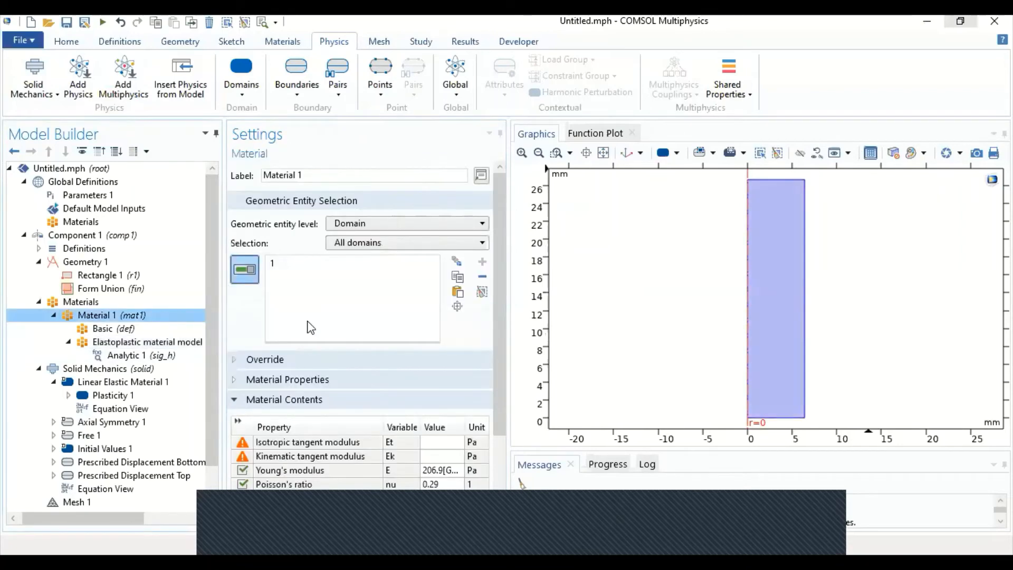
pyautogui.scroll(-4, 295, 430)
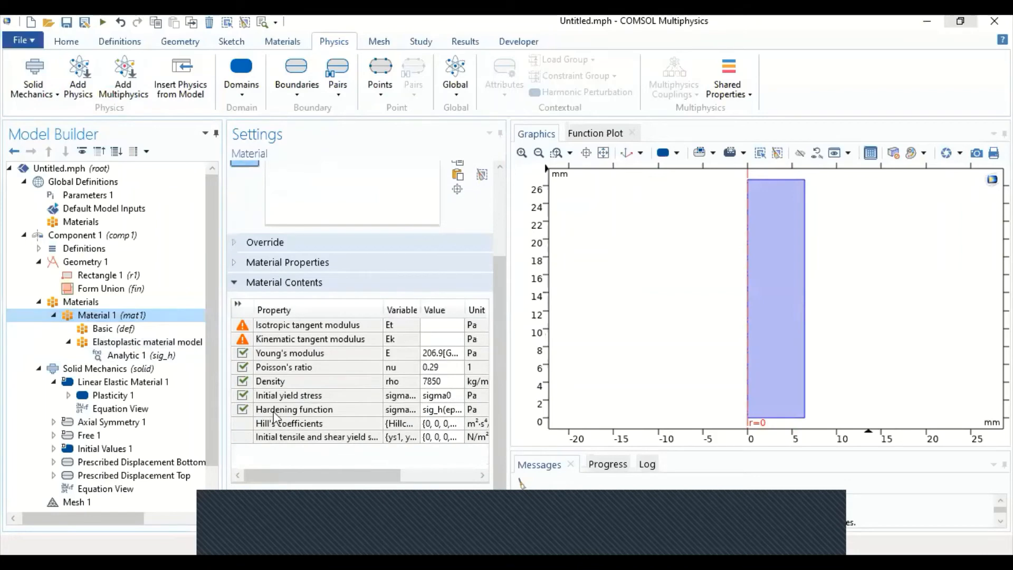
pyautogui.click(449, 410)
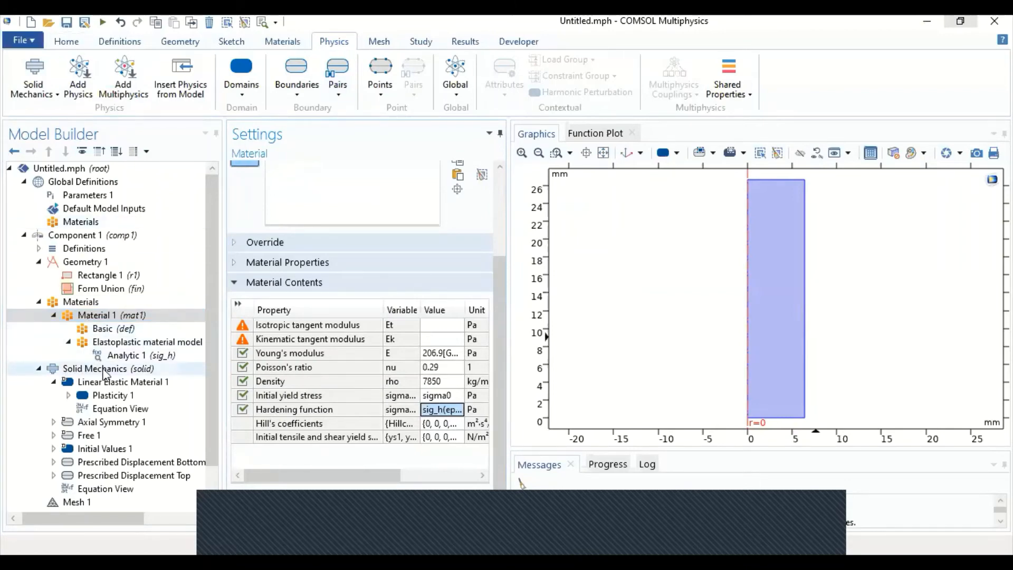
# Step: Collapse the Solid Mechanics, Materials and Geometry 1 nodes and set the element size of Mesh 1 to Finer
pyautogui.click(38, 369)
pyautogui.click(39, 302)
pyautogui.click(43, 262)
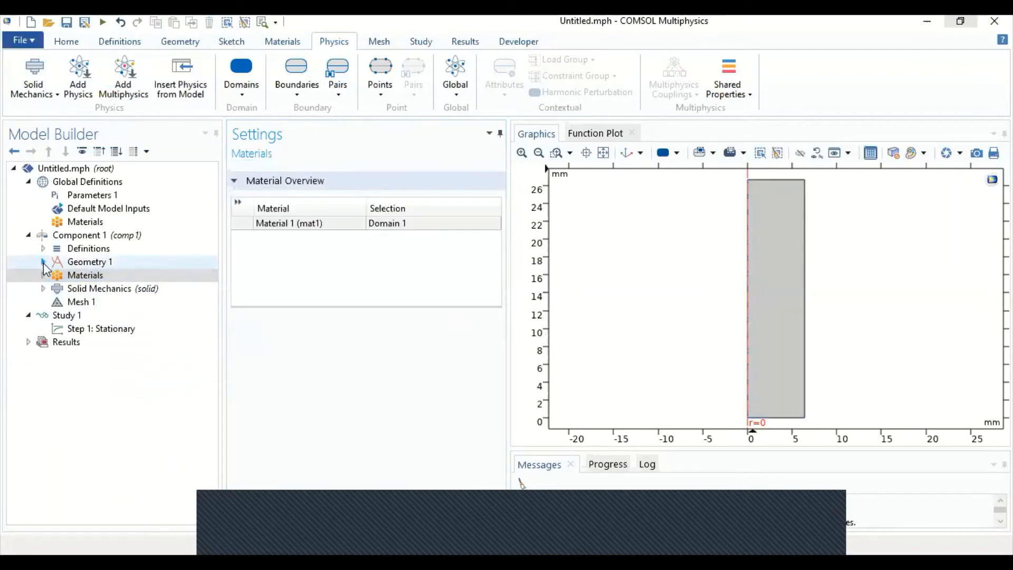
pyautogui.click(78, 304)
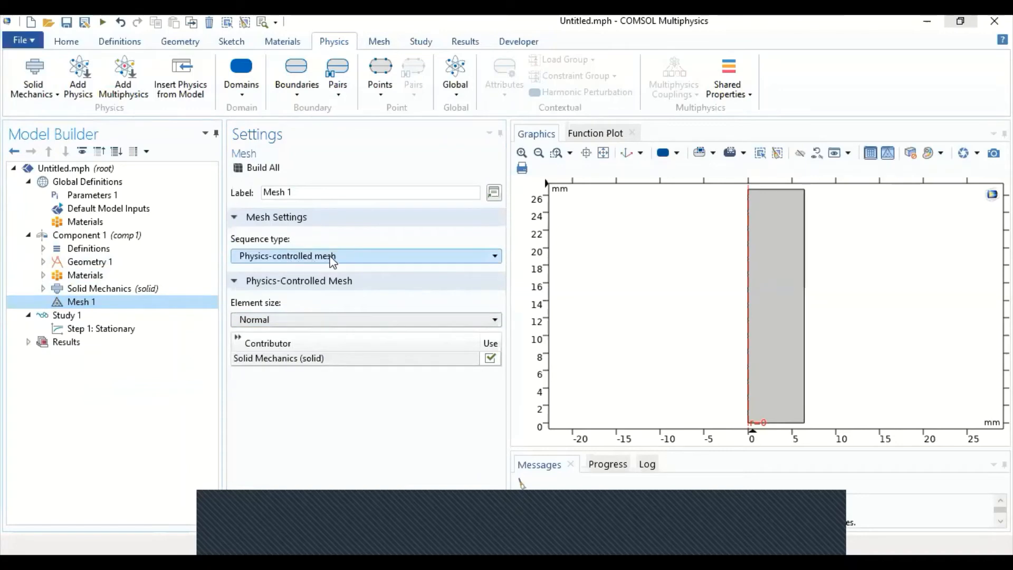
pyautogui.click(310, 322)
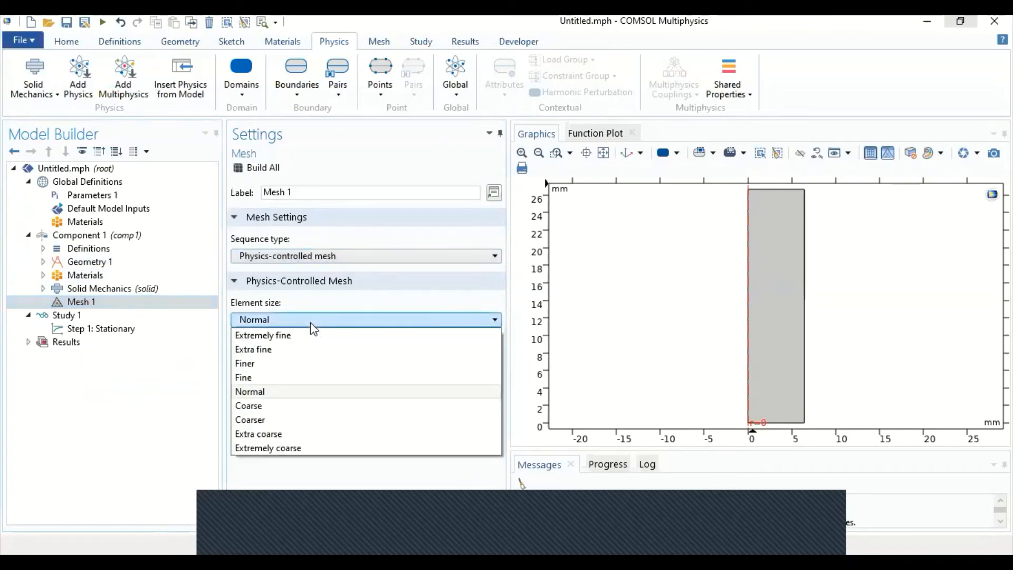
pyautogui.click(283, 364)
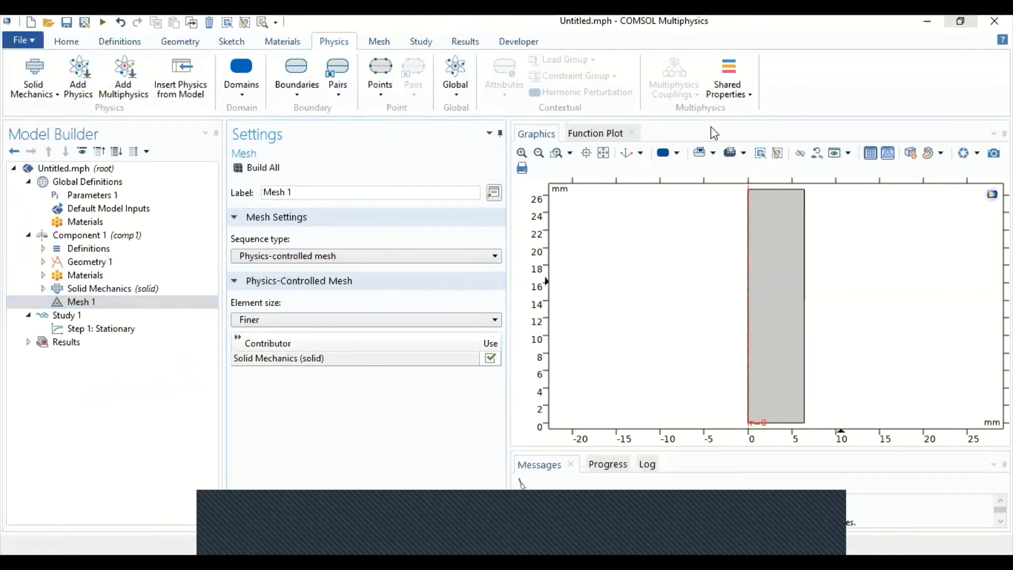
# Step: Add a Mapped mesh operation to Mesh 1 and build the whole mesh
pyautogui.click(87, 303)
pyautogui.rightClick(89, 306)
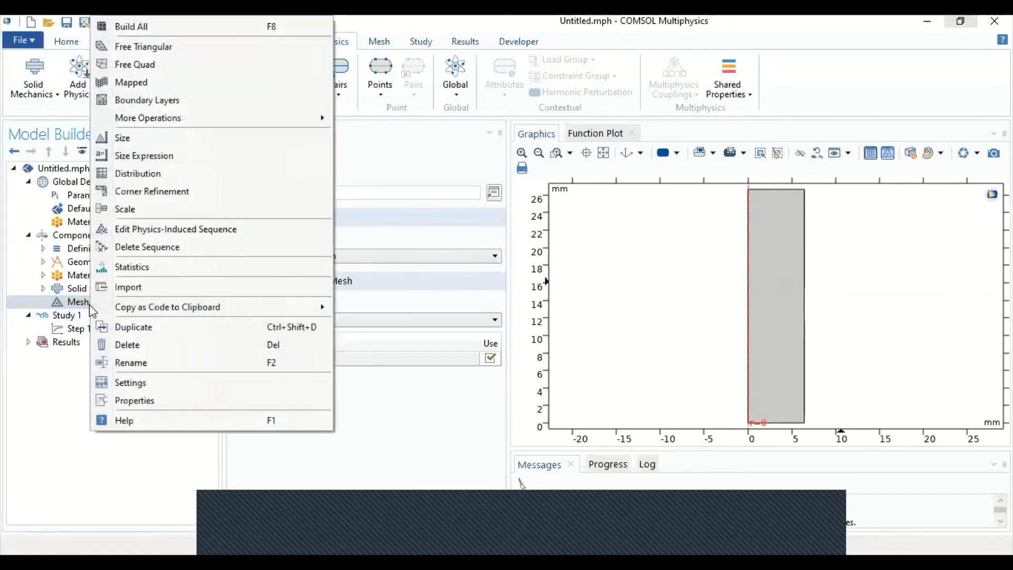
pyautogui.click(132, 83)
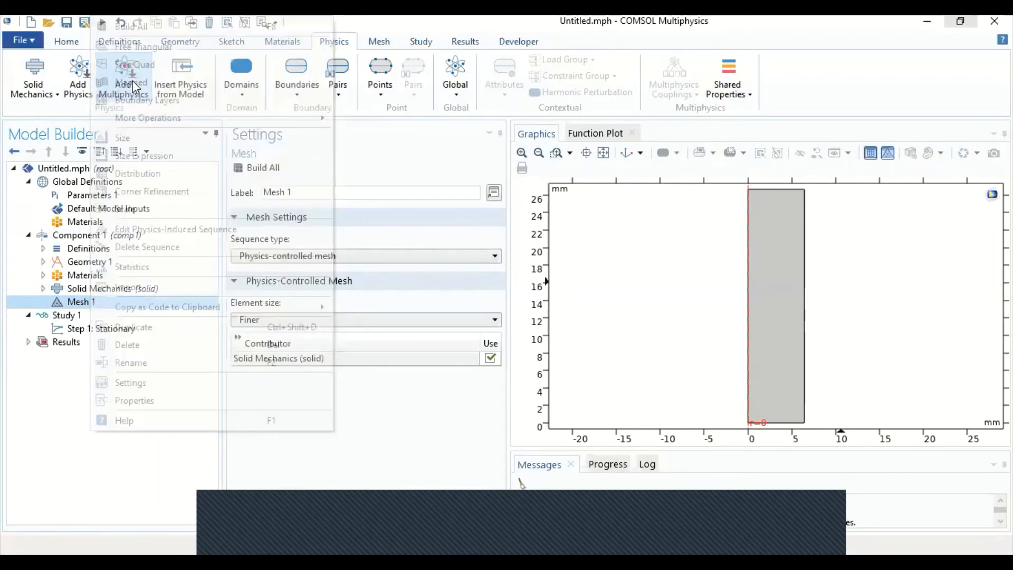
pyautogui.click(324, 168)
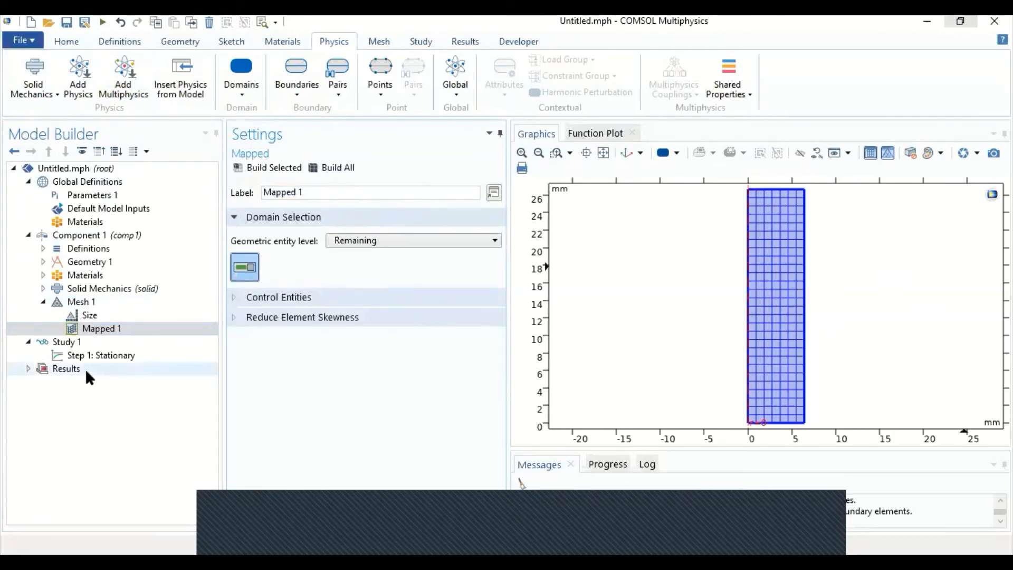
# Step: Show the default solver for Study 1 to generate its solver configuration
pyautogui.click(91, 354)
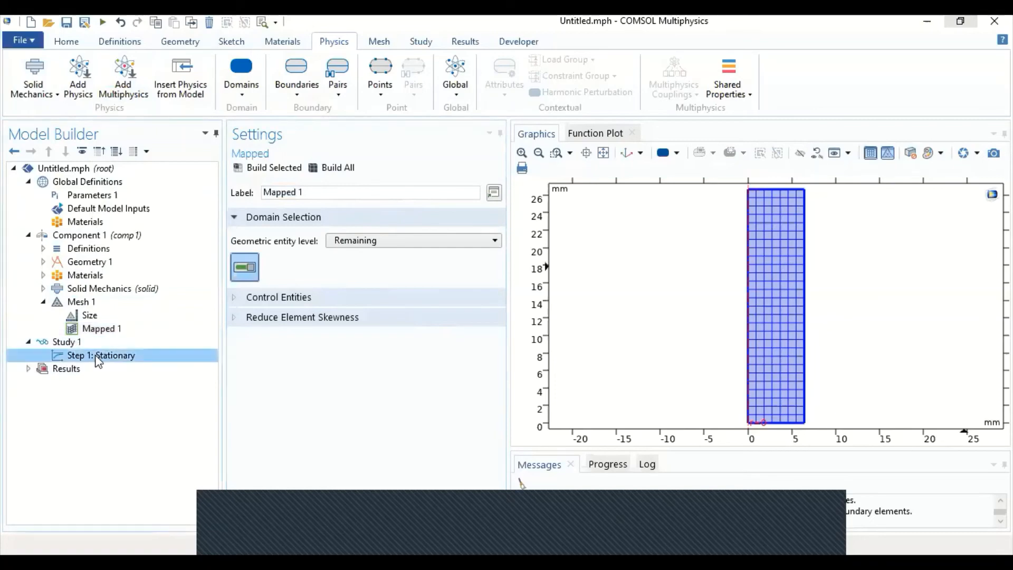
pyautogui.rightClick(101, 353)
pyautogui.click(69, 343)
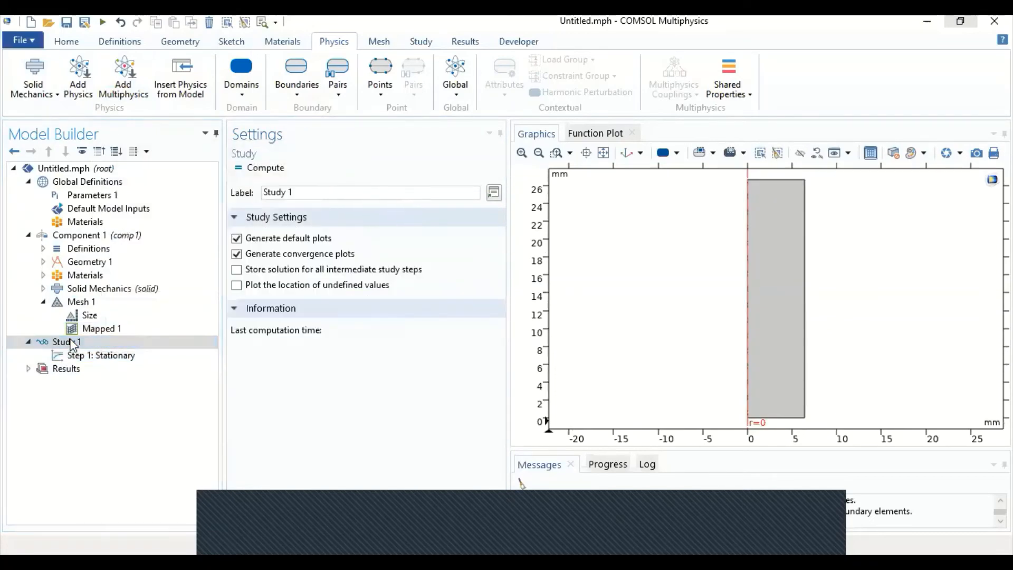
pyautogui.rightClick(62, 343)
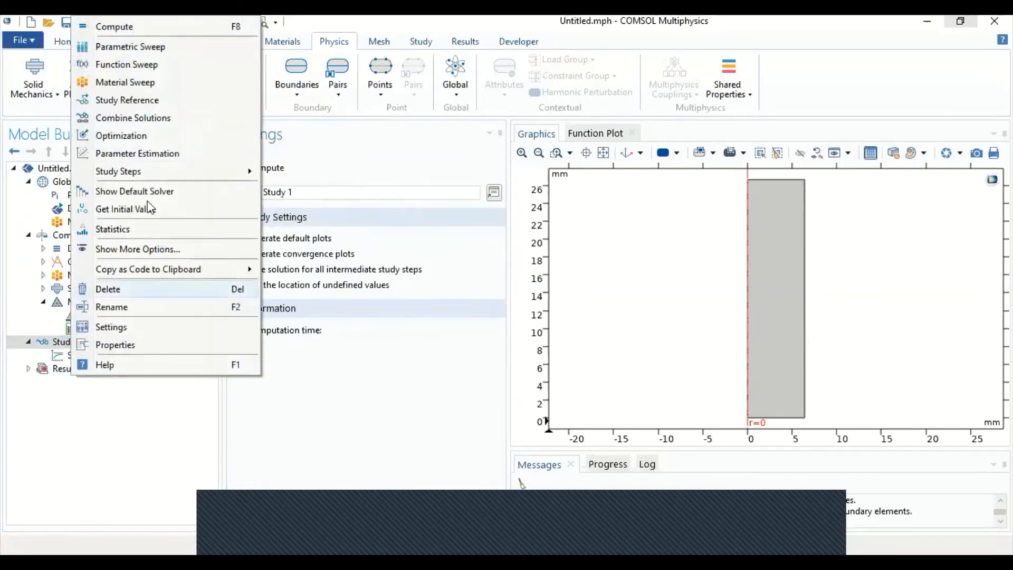
pyautogui.press('Escape')
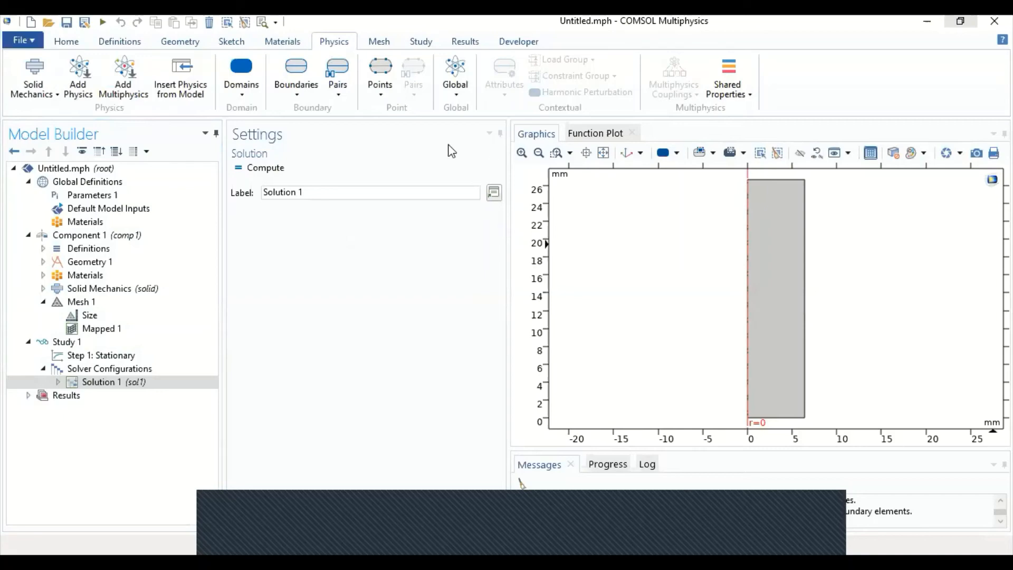
# Step: Set the nonlinear method of Fully Coupled 1 under Stationary Solver 1 to Double dogleg
pyautogui.click(58, 382)
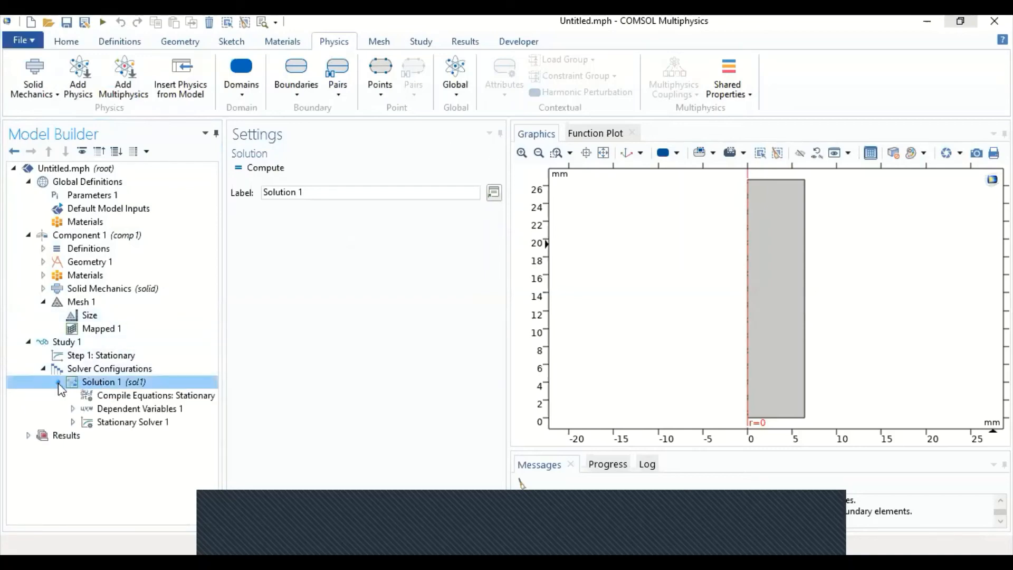
pyautogui.click(72, 421)
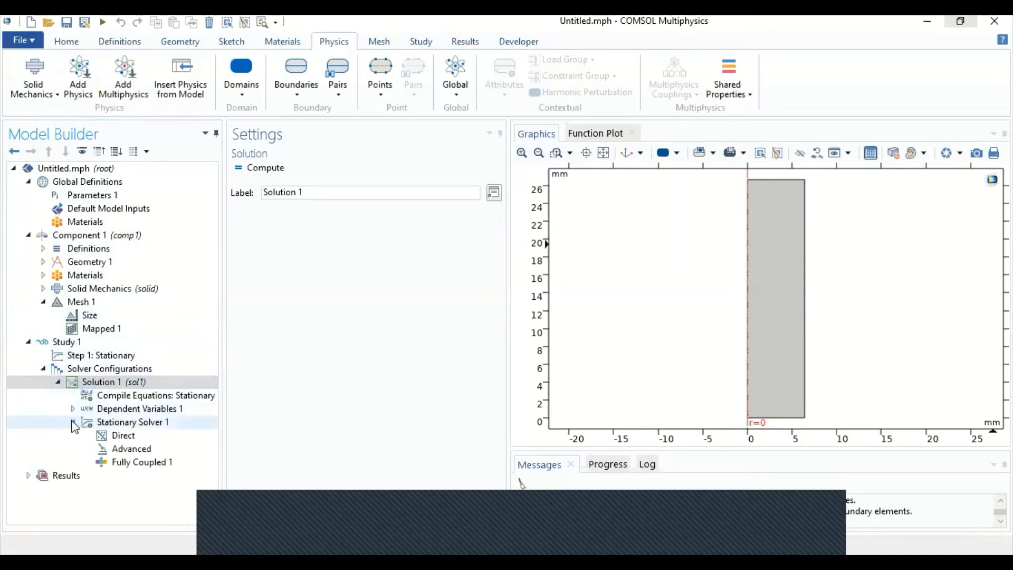
pyautogui.click(131, 462)
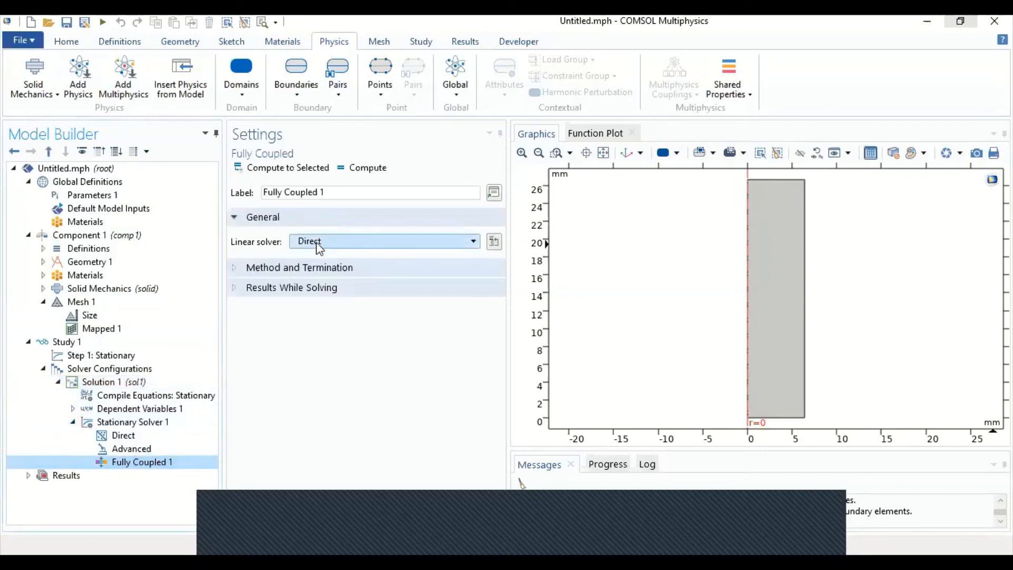
pyautogui.click(236, 269)
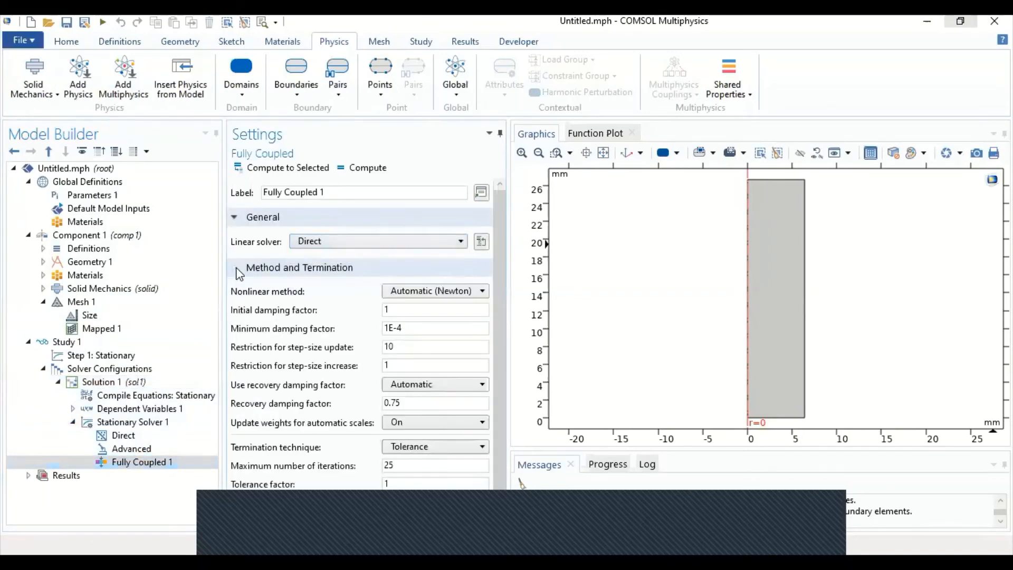
pyautogui.click(235, 270)
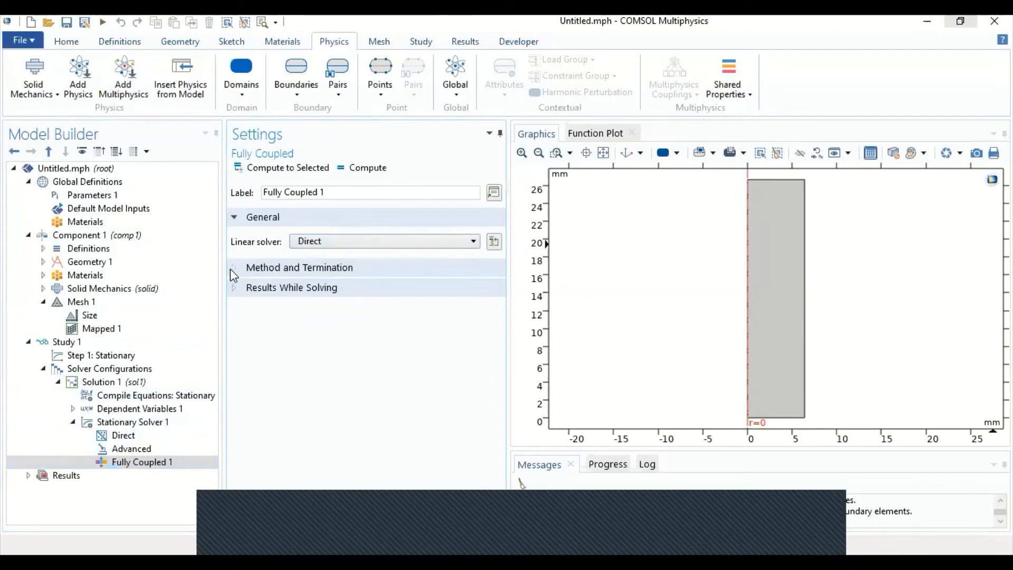
pyautogui.click(232, 268)
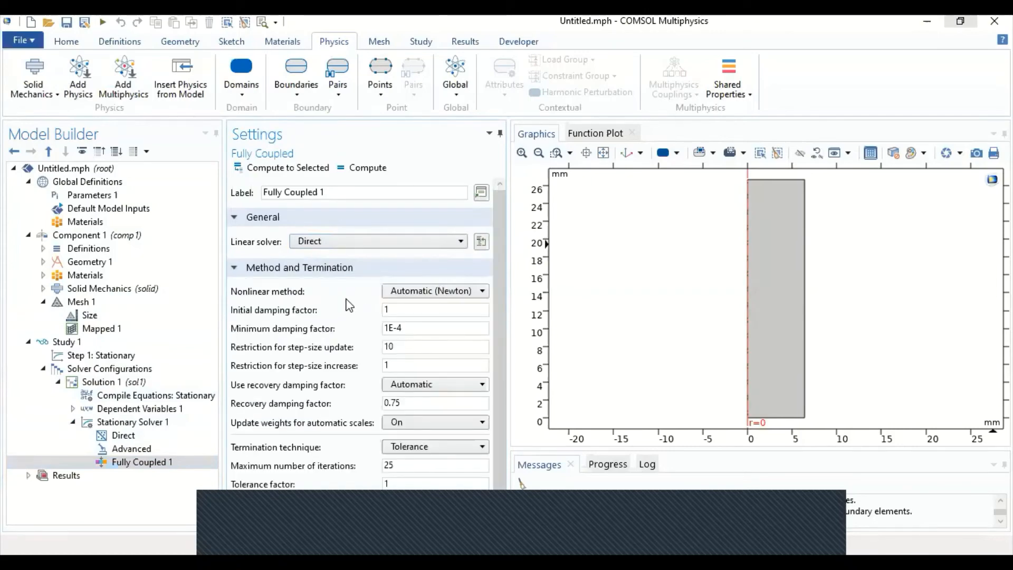
pyautogui.click(402, 291)
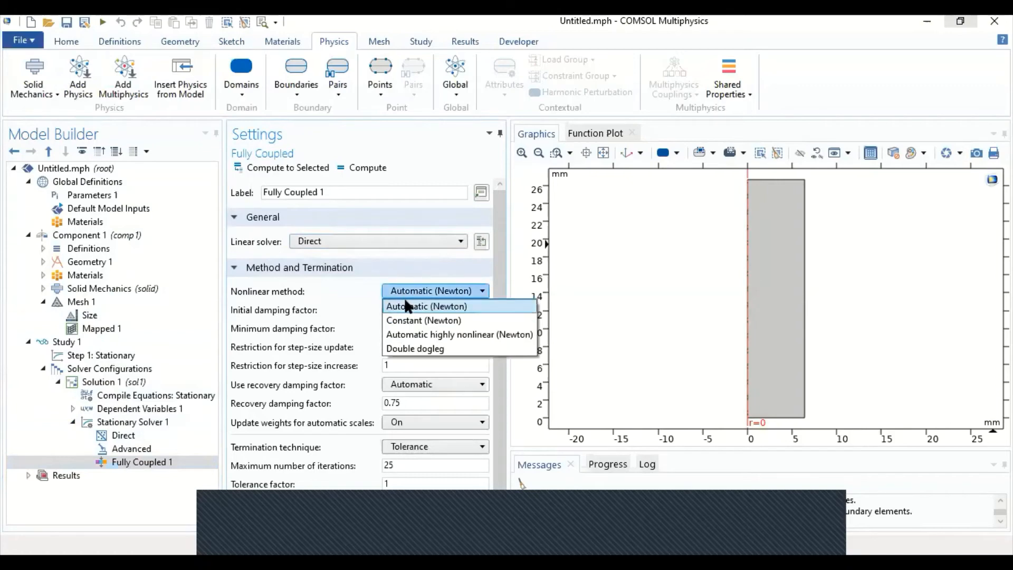
pyautogui.click(420, 349)
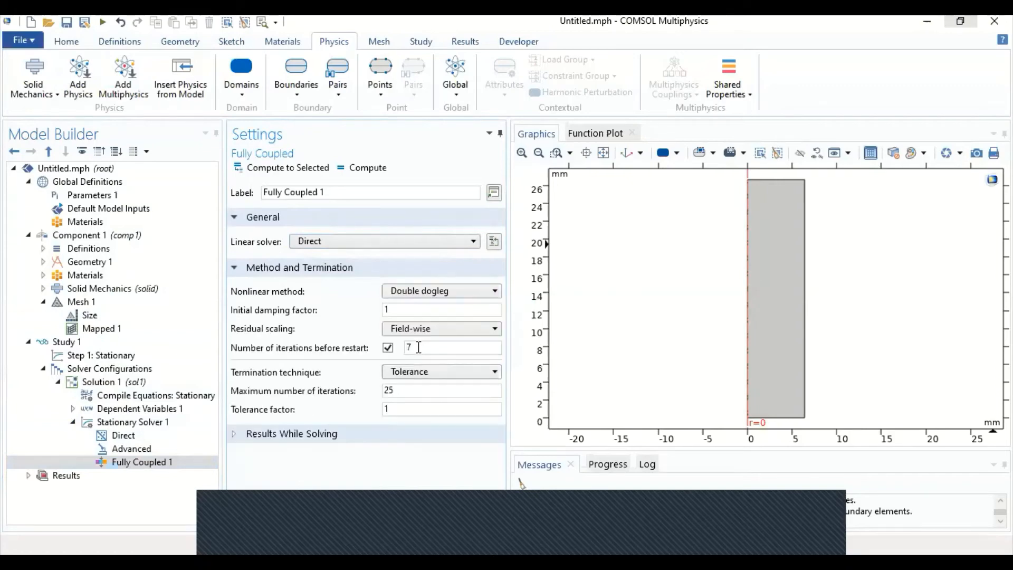
# Step: Enable the auxiliary sweep in Step 1: Stationary and add delta (Top displacement) as the sweep parameter
pyautogui.click(117, 358)
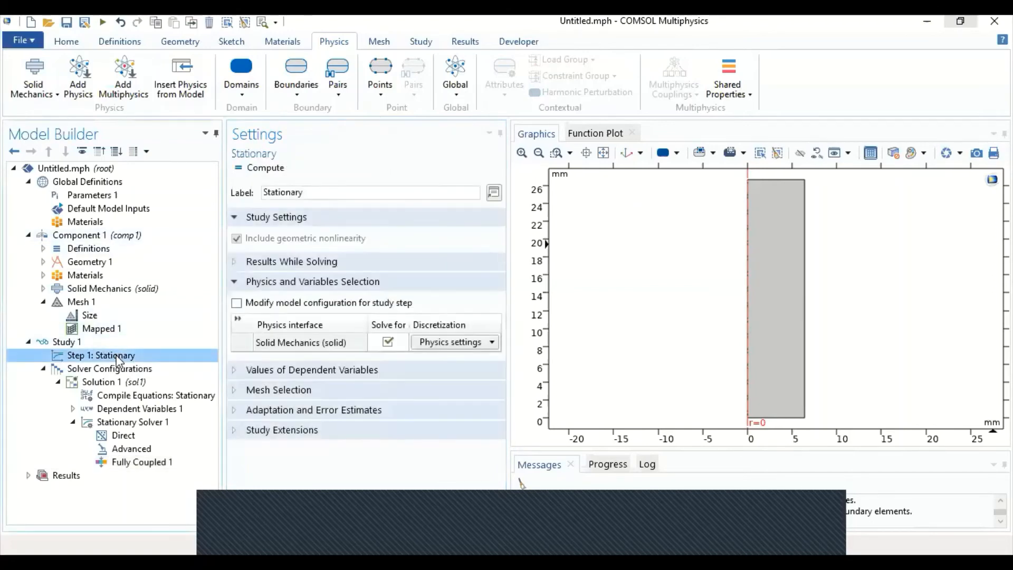
pyautogui.click(234, 430)
pyautogui.scroll(-3, 311, 436)
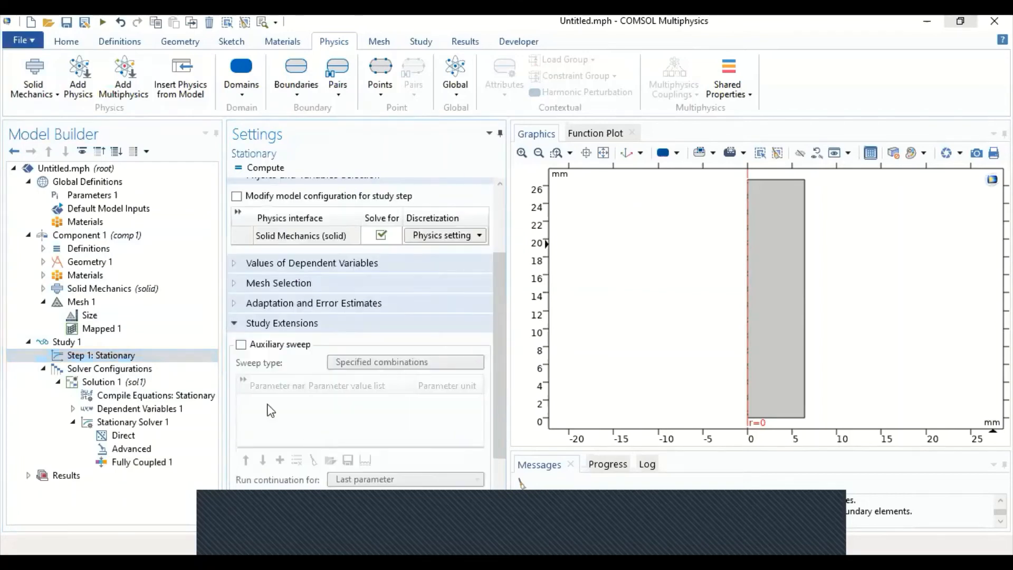
pyautogui.click(241, 344)
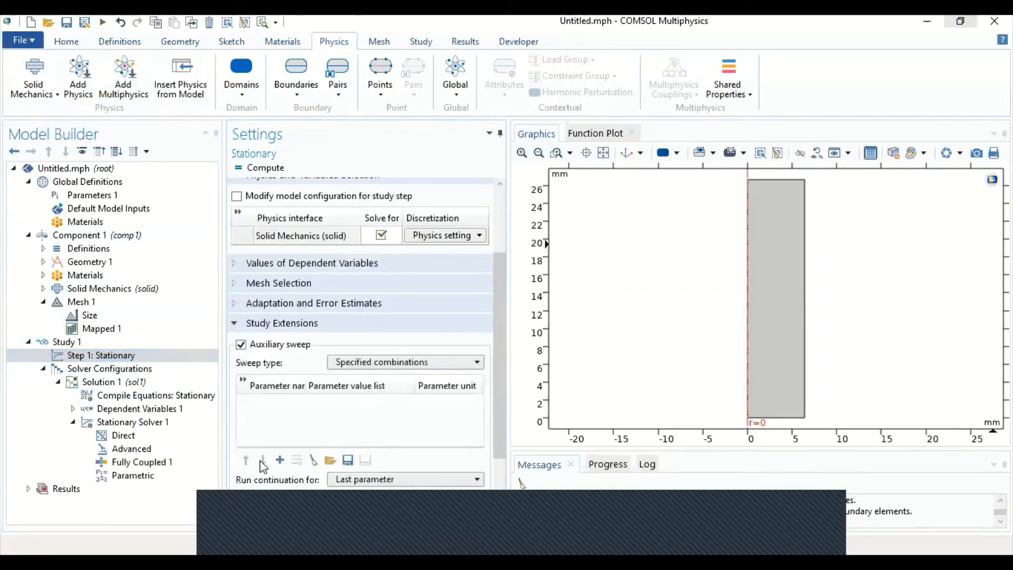
pyautogui.click(279, 460)
pyautogui.click(287, 404)
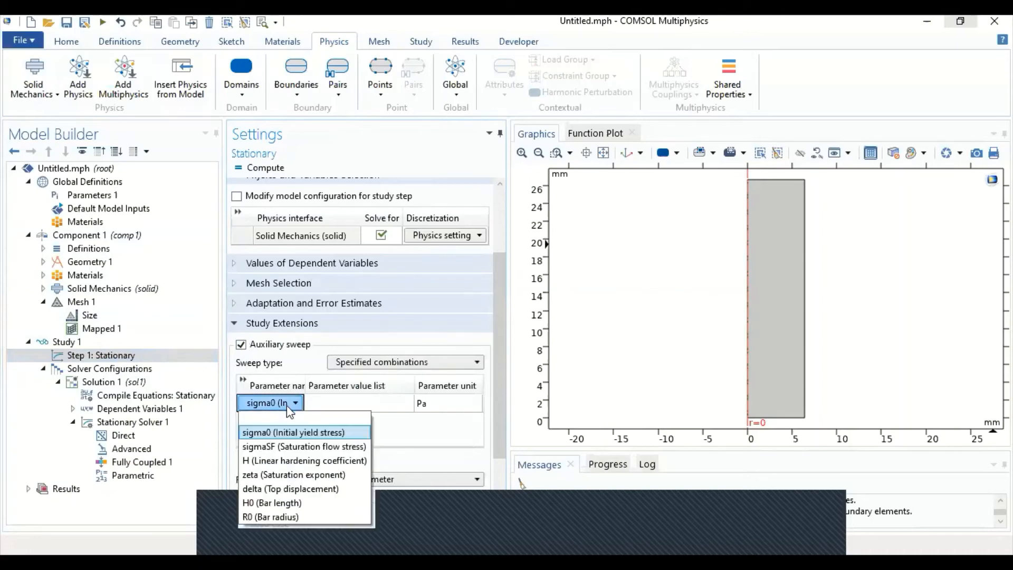
pyautogui.click(283, 489)
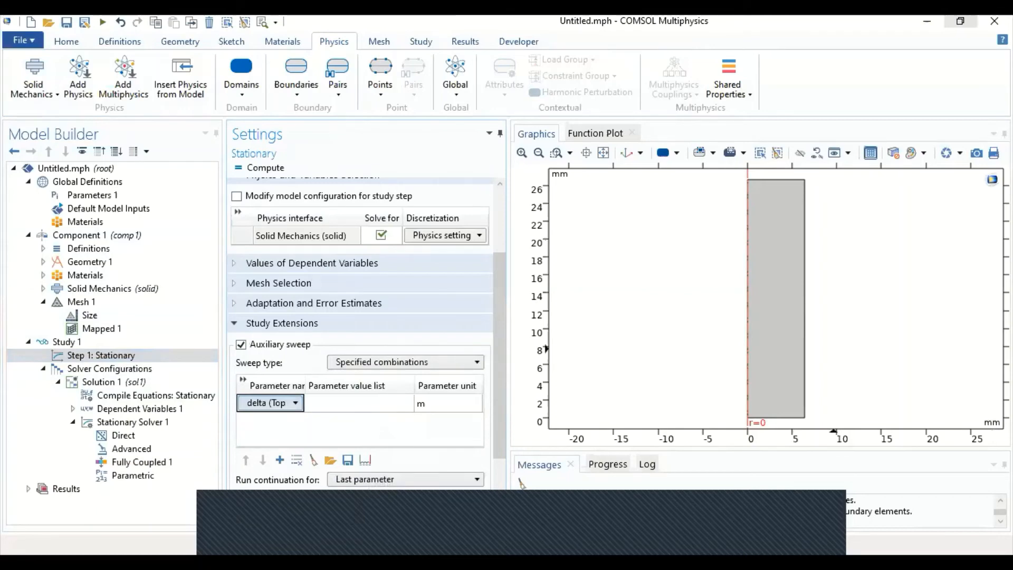
# Step: Give the delta sweep a value range from 0 to 7 in steps of 0.1, with mm as the parameter unit
pyautogui.click(364, 461)
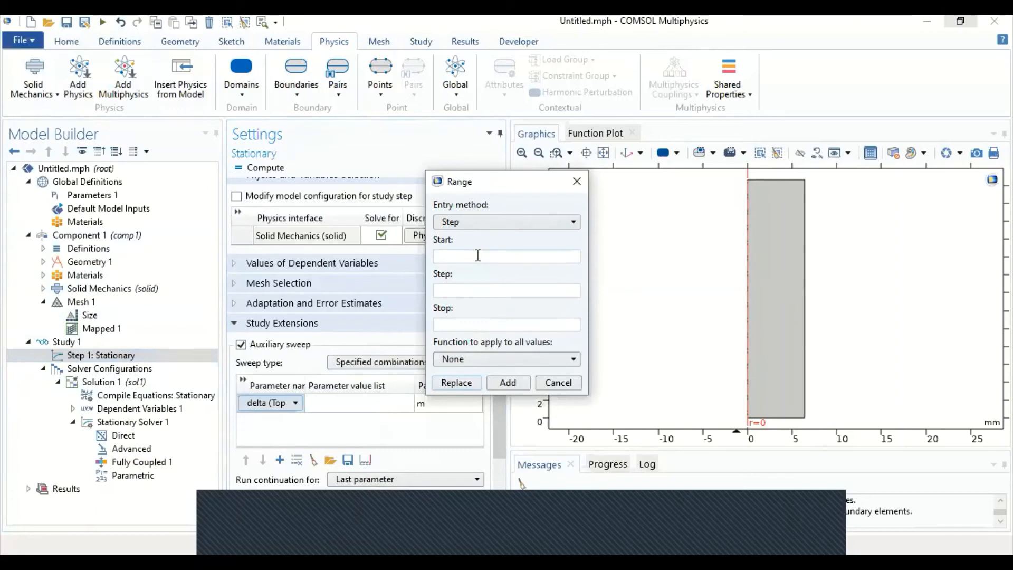
pyautogui.write('0')
pyautogui.click(469, 291)
pyautogui.write('0.1')
pyautogui.click(485, 327)
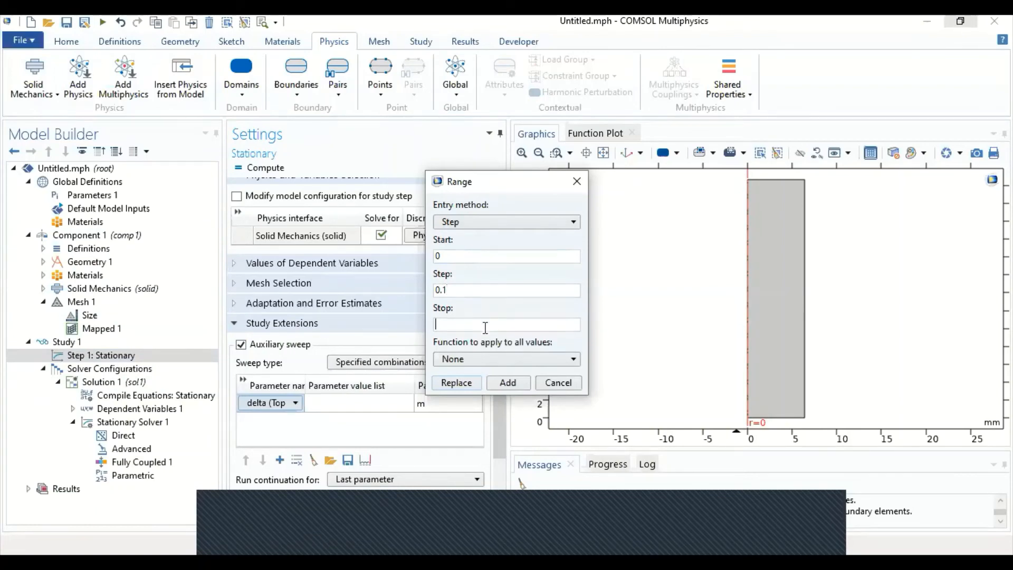
pyautogui.write('7')
pyautogui.click(456, 382)
pyautogui.click(448, 402)
pyautogui.write('m')
pyautogui.click(405, 439)
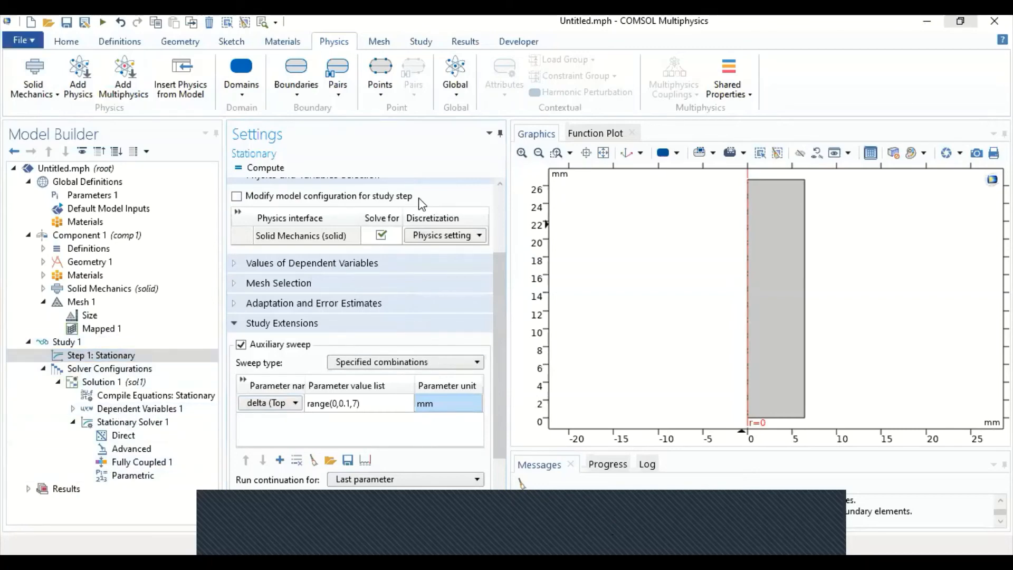
# Step: Compute Study 1 and display the Stress, 3D (solid) plot in the default 3D view
pyautogui.click(83, 342)
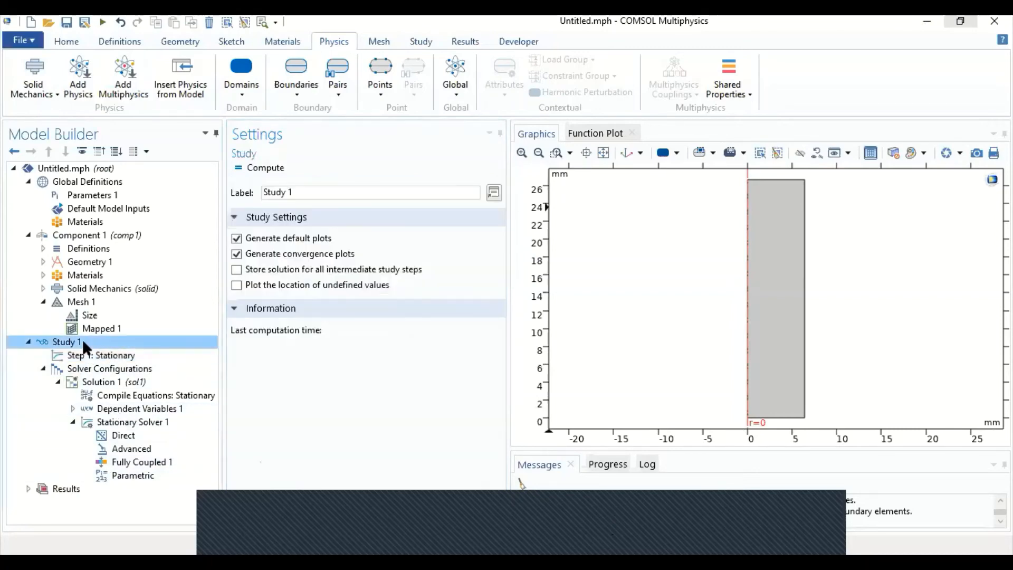
pyautogui.click(261, 167)
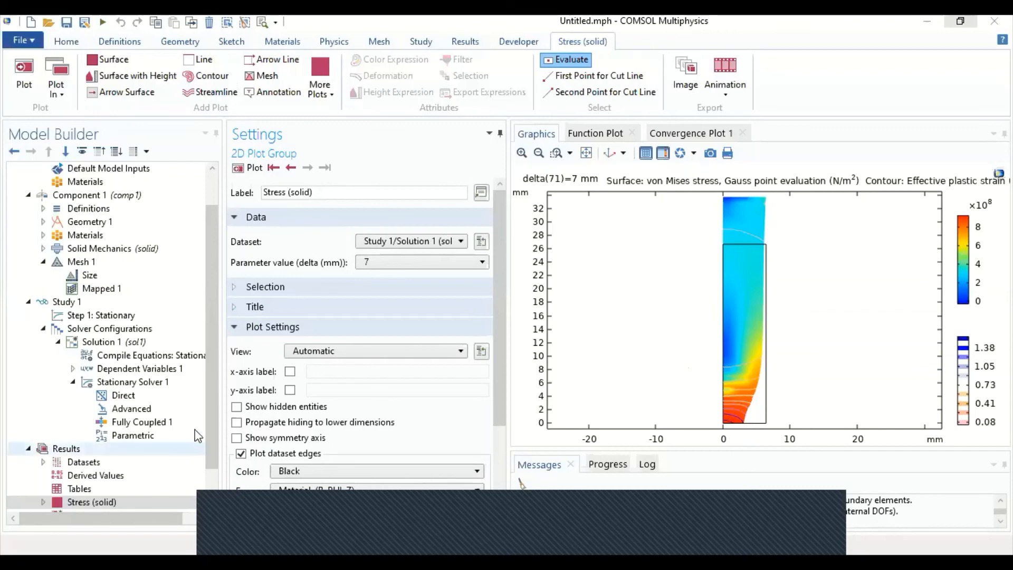
pyautogui.scroll(-1, 197, 437)
pyautogui.click(124, 475)
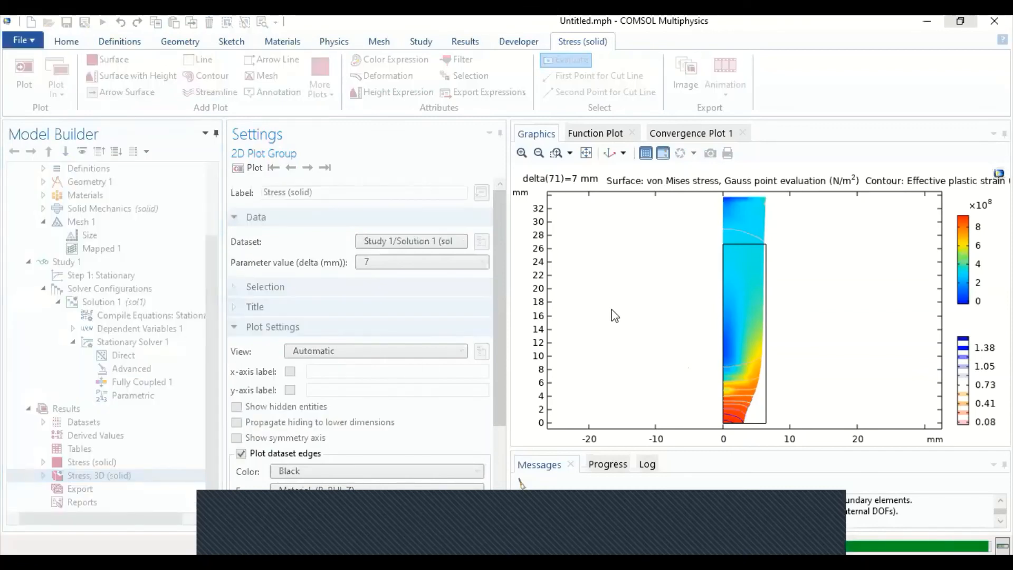
pyautogui.moveTo(601, 384); pyautogui.dragTo(639, 298)
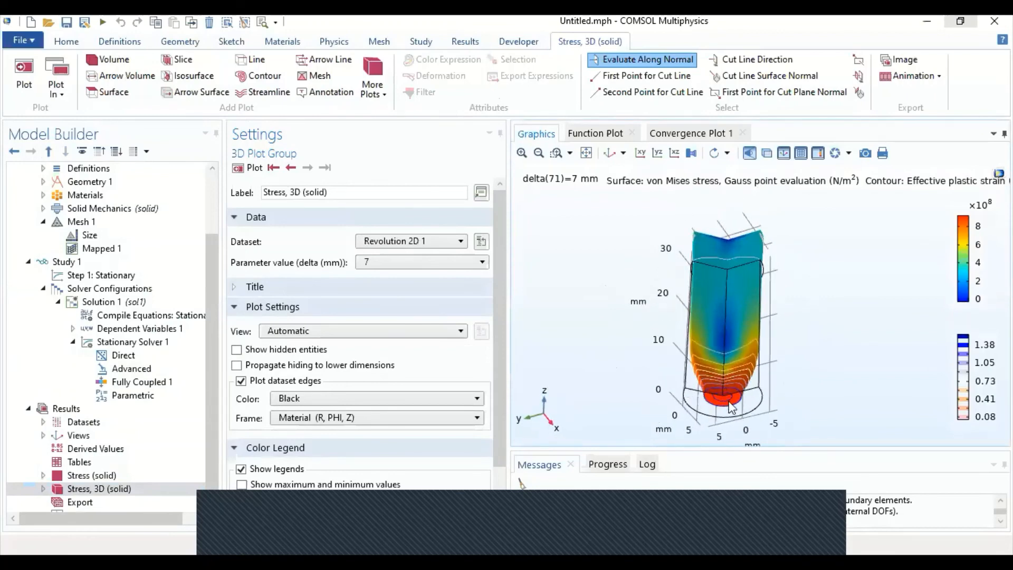
pyautogui.click(609, 153)
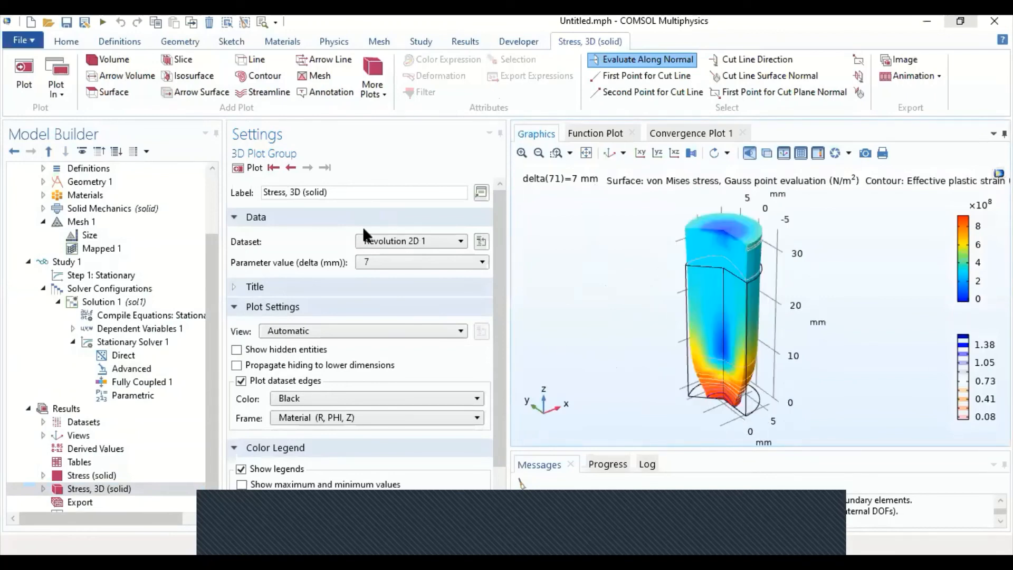
# Step: Add a Mirror 3D dataset of Revolution 2D 1 using the XY-planes as mirror plane and plot it
pyautogui.click(42, 422)
pyautogui.rightClick(74, 422)
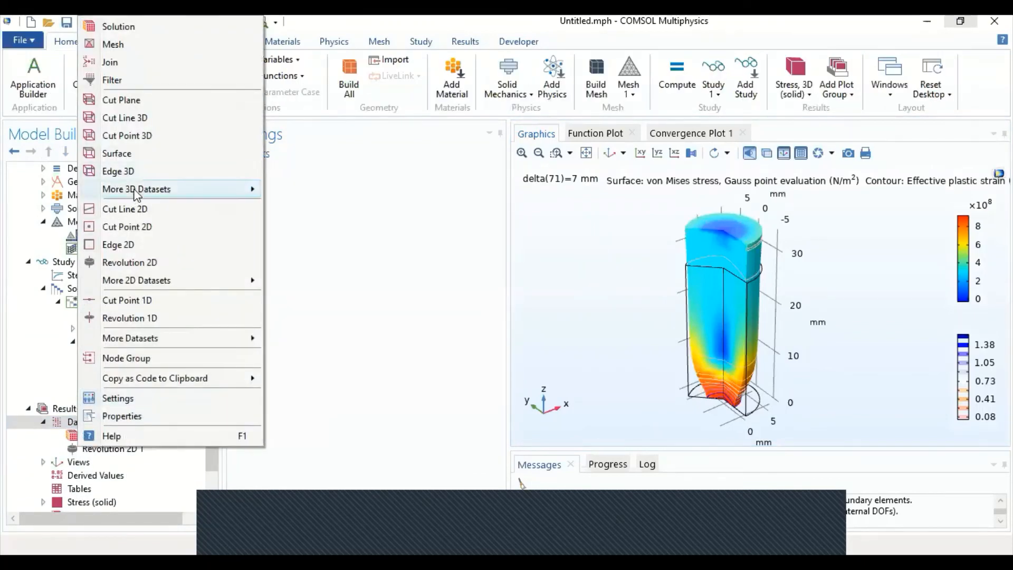
pyautogui.moveTo(136, 193)
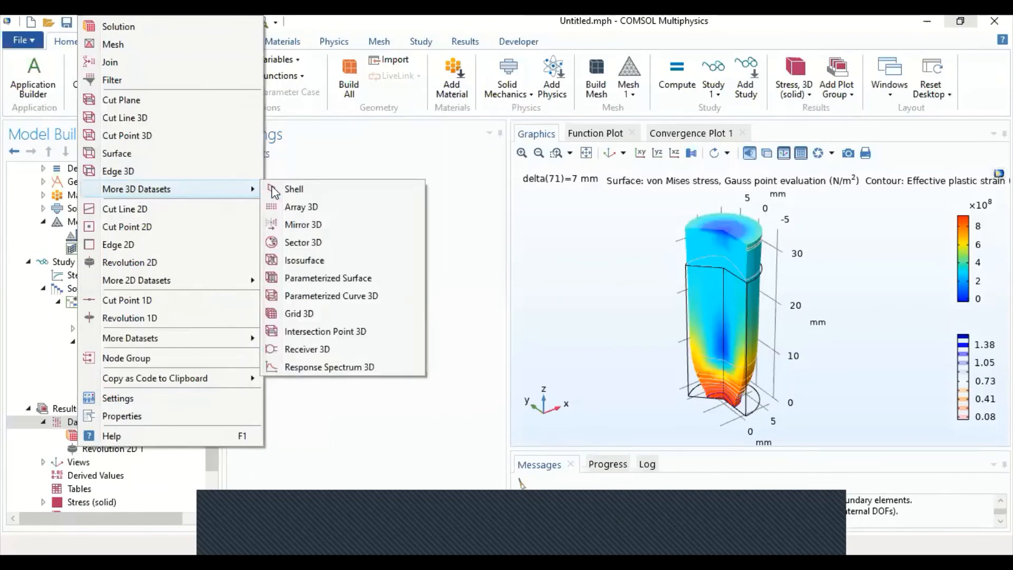
pyautogui.click(317, 223)
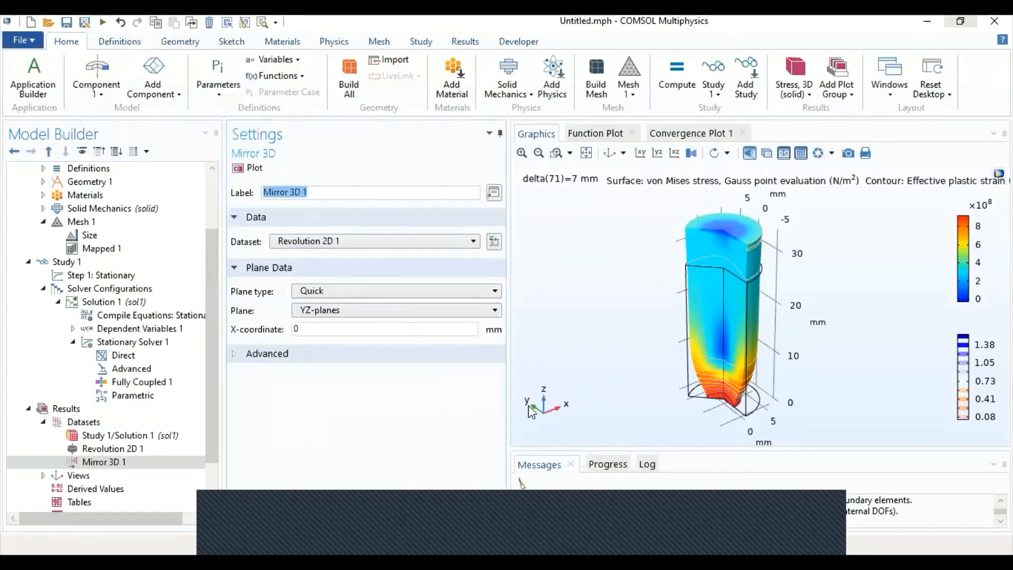
pyautogui.click(349, 312)
pyautogui.click(349, 325)
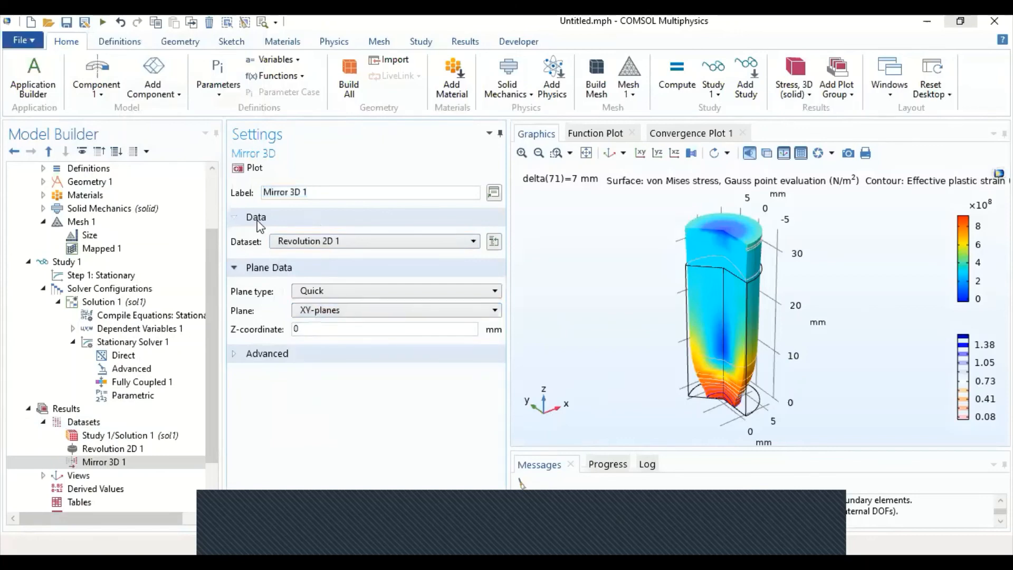
pyautogui.click(250, 171)
pyautogui.moveTo(809, 363); pyautogui.dragTo(798, 305)
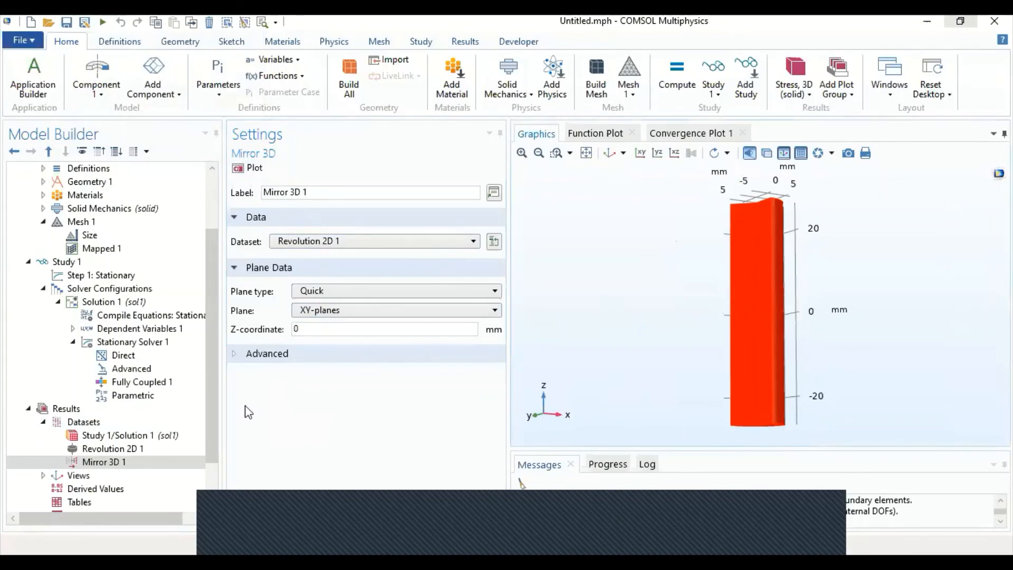
# Step: Set the dataset of the Stress, 3D (solid) plot group to Mirror 3D 1 and replot it
pyautogui.scroll(-2, 145, 472)
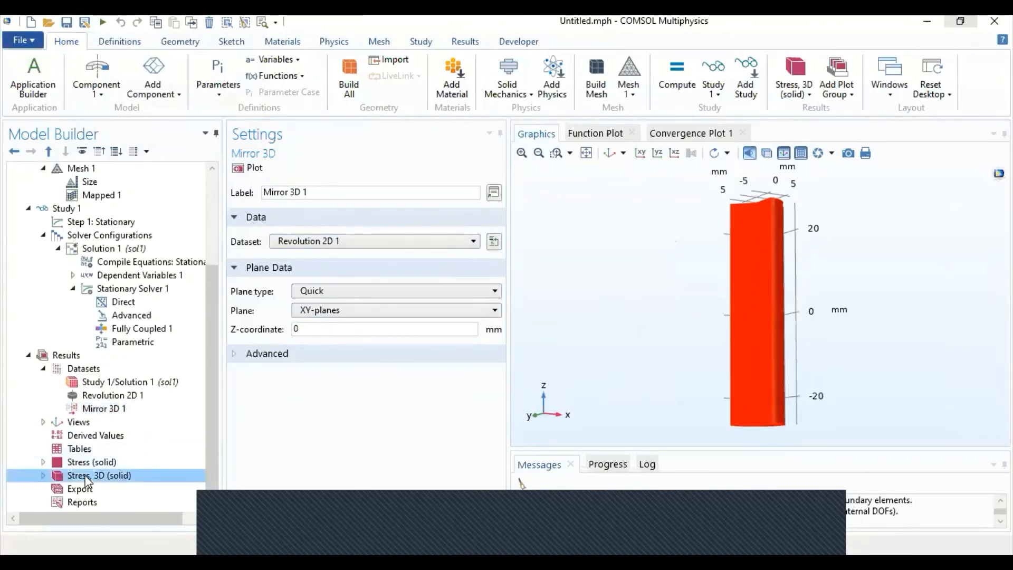
pyautogui.click(87, 476)
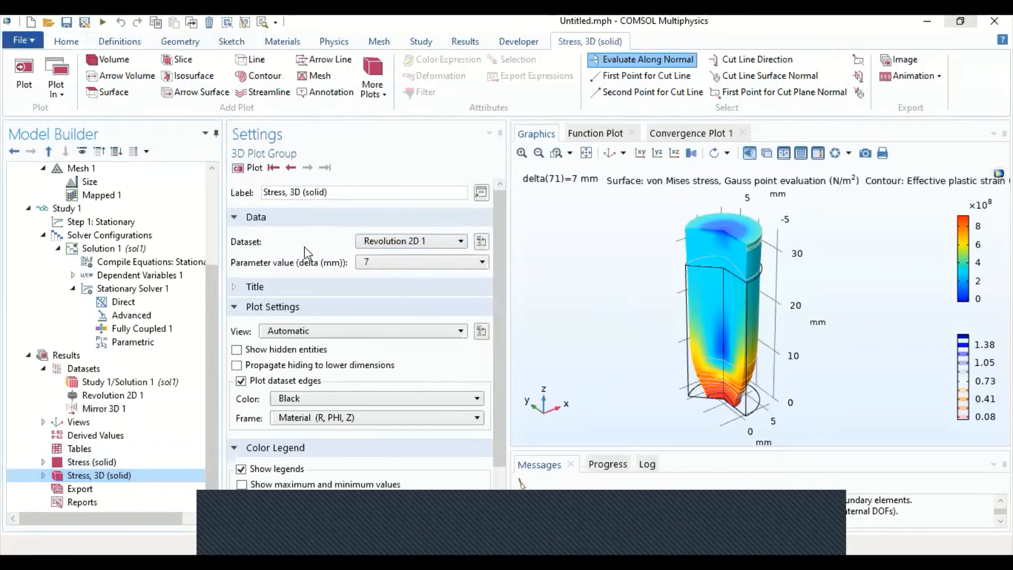
pyautogui.click(437, 241)
pyautogui.click(405, 287)
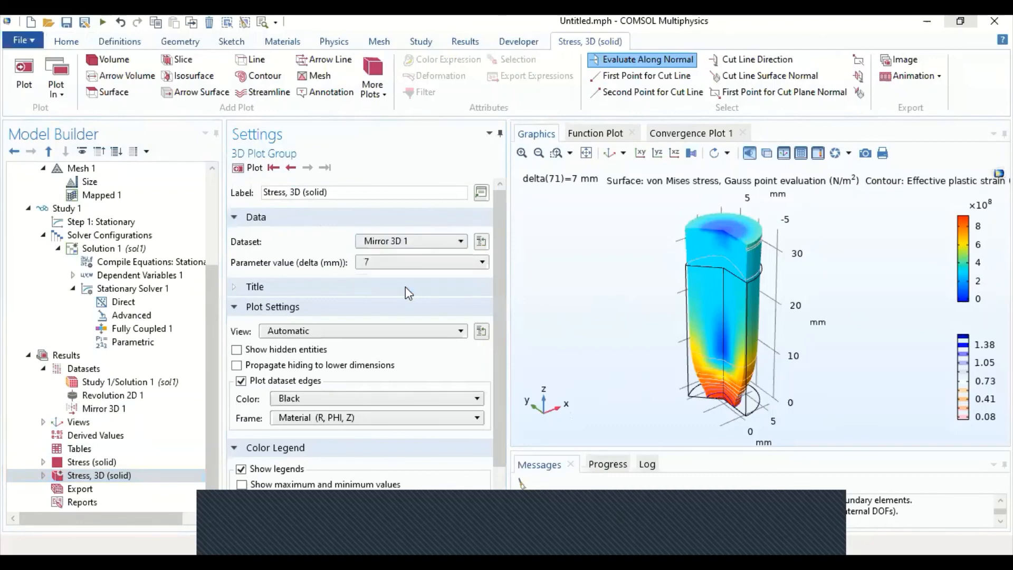
pyautogui.click(243, 170)
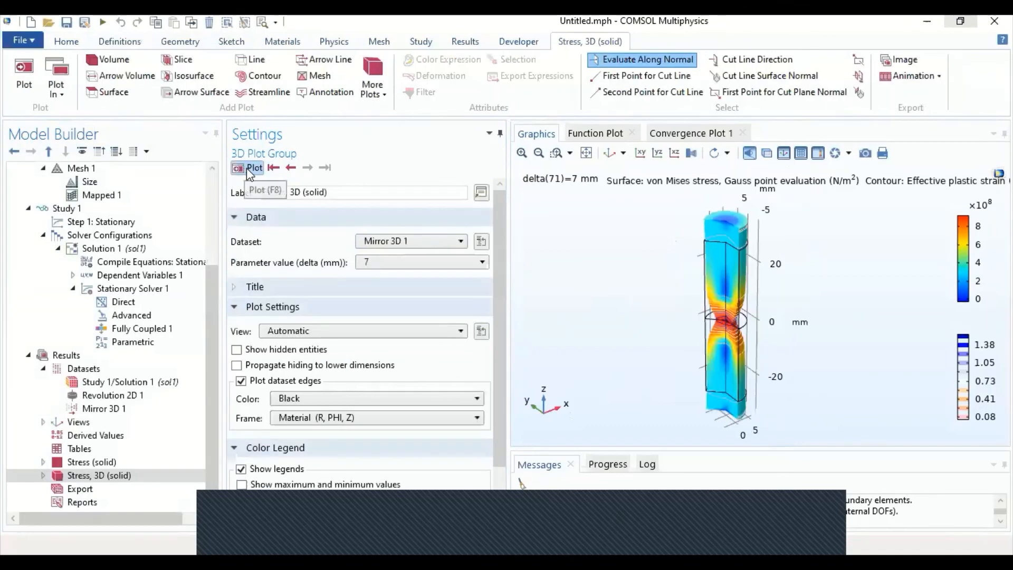
# Step: Examine the mirrored bar from several angles and check the expressions of Surface 1 and the Plastic strain contour in the 3D stress plot
pyautogui.moveTo(646, 335)
pyautogui.mouseDown()
pyautogui.moveTo(579, 330)
pyautogui.moveTo(700, 333)
pyautogui.moveTo(645, 336)
pyautogui.mouseUp()
pyautogui.click(63, 476)
pyautogui.click(42, 475)
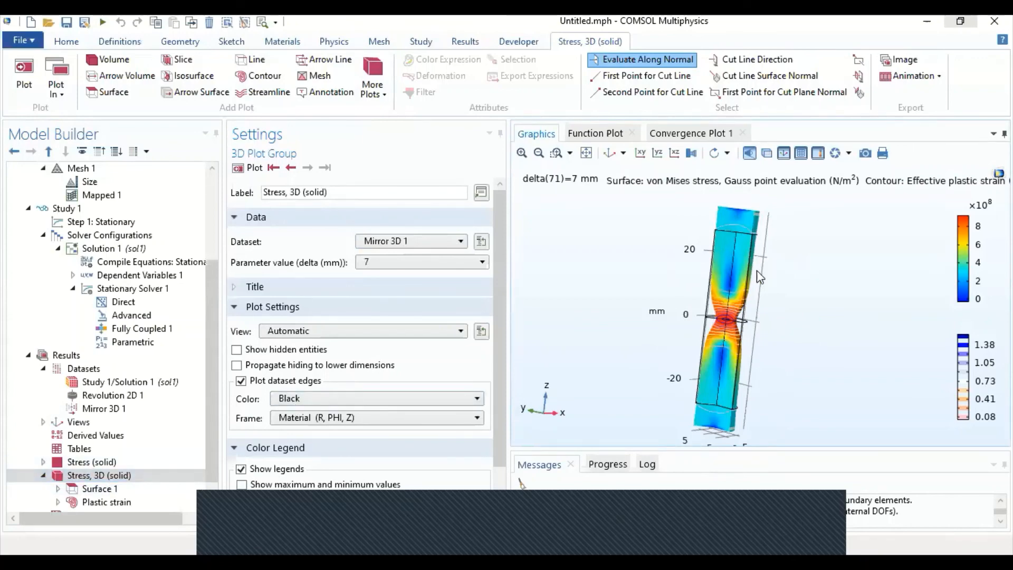
pyautogui.click(128, 489)
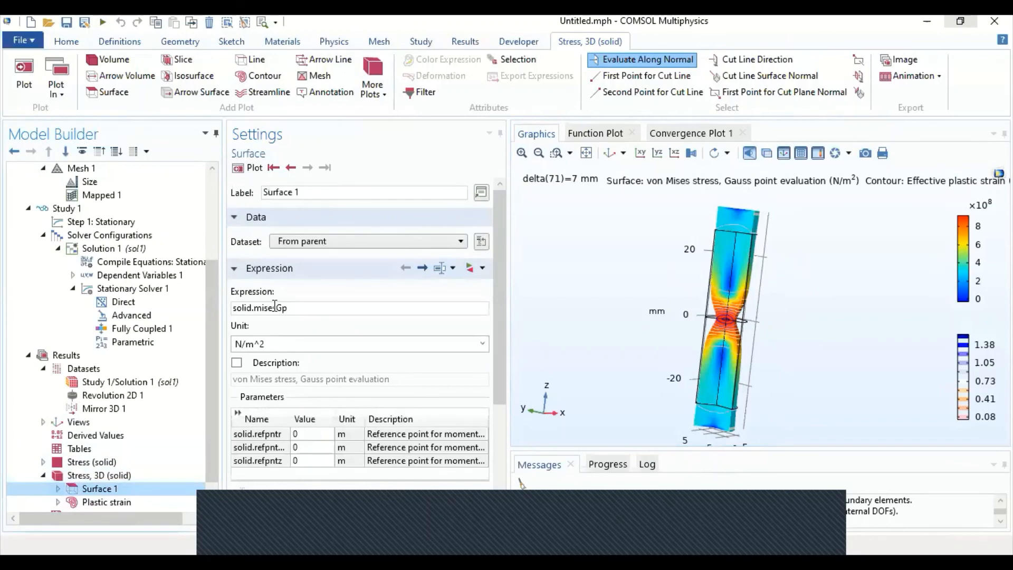
pyautogui.click(114, 502)
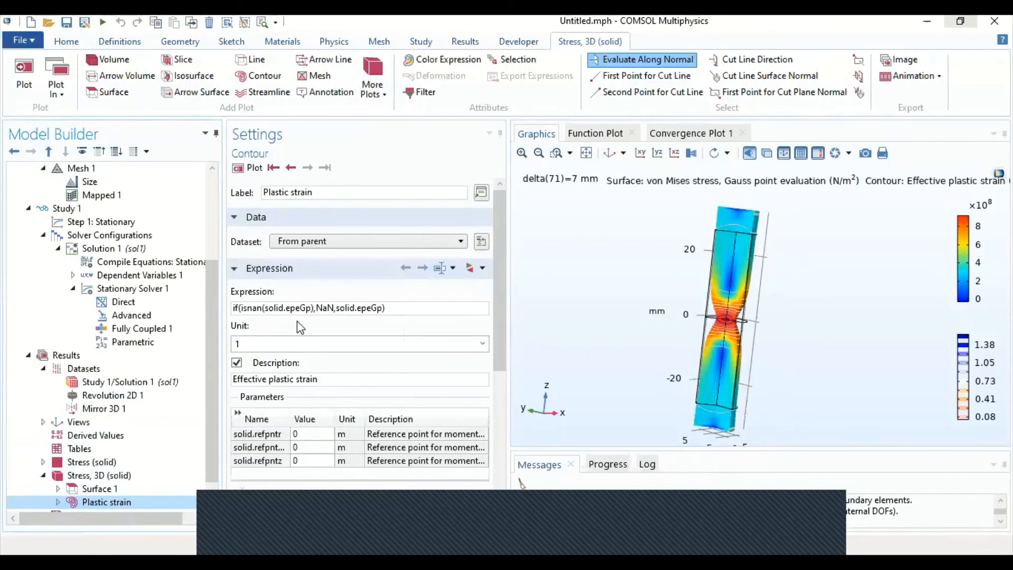
pyautogui.moveTo(854, 288); pyautogui.dragTo(776, 249)
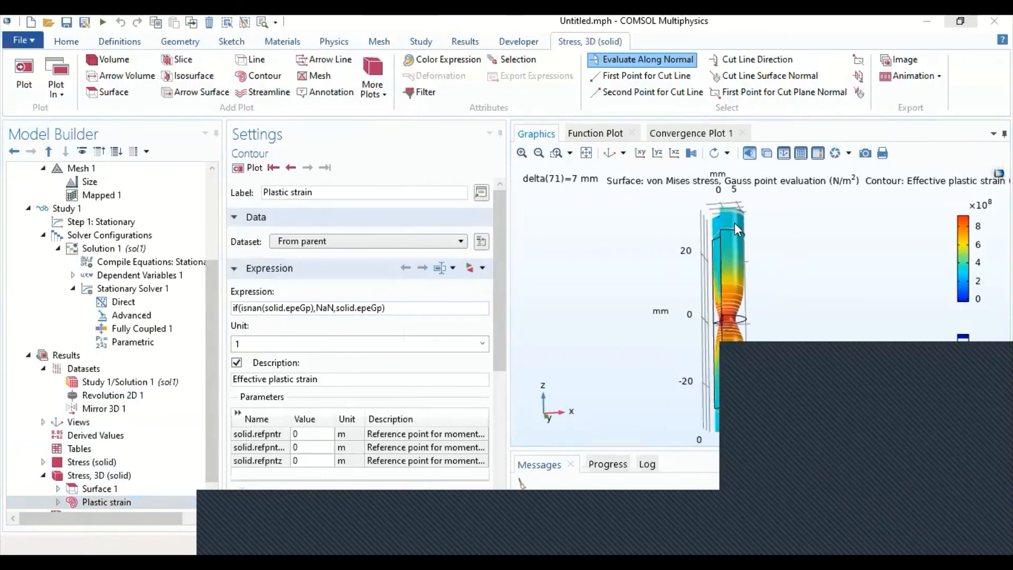
pyautogui.moveTo(594, 286); pyautogui.dragTo(710, 281)
pyautogui.click(609, 154)
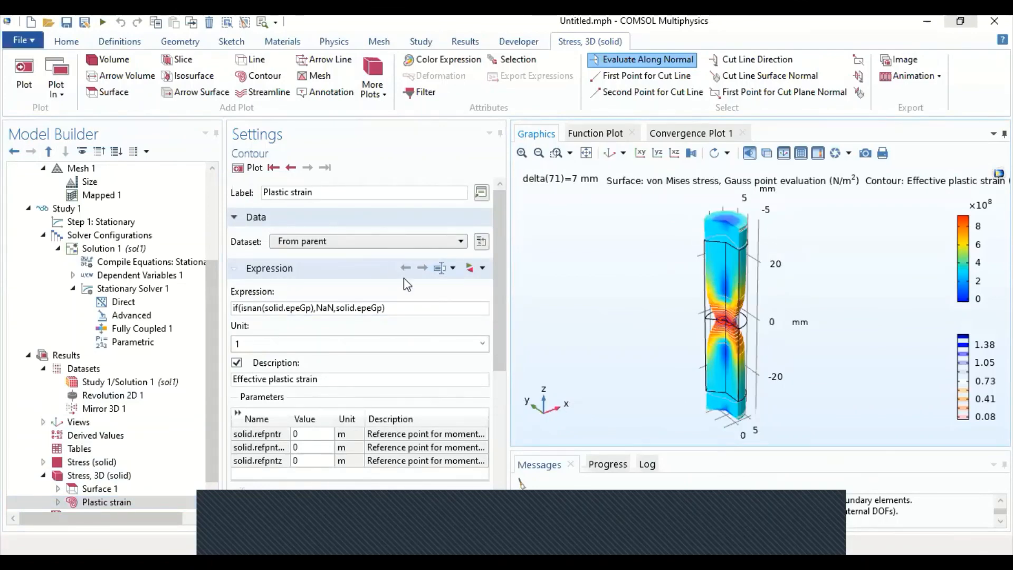
# Step: Set the revolution angle of the Revolution 2D 1 dataset to 0 deg and plot the dataset
pyautogui.moveTo(619, 301); pyautogui.dragTo(715, 376)
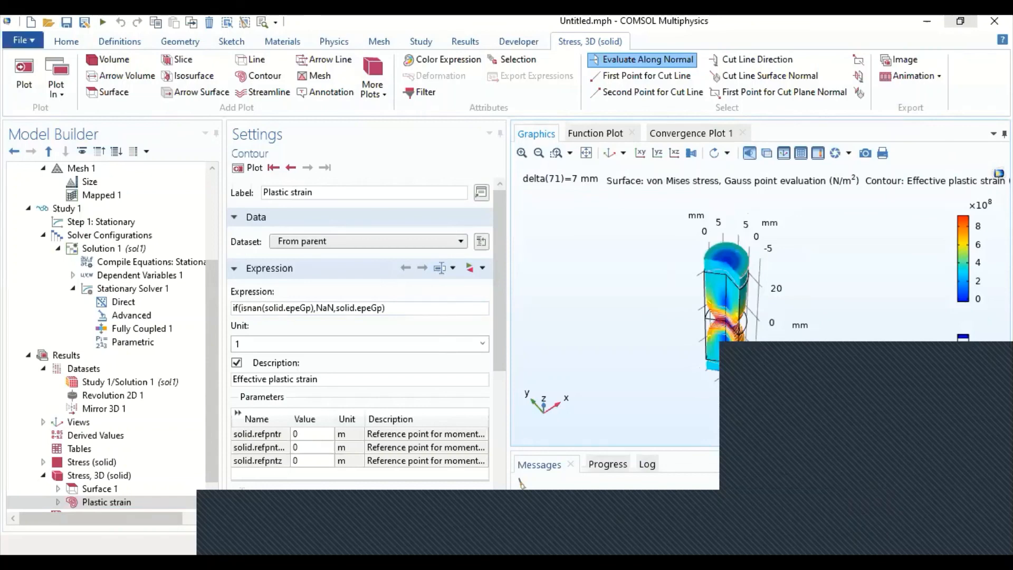
pyautogui.moveTo(730, 369); pyautogui.dragTo(631, 224)
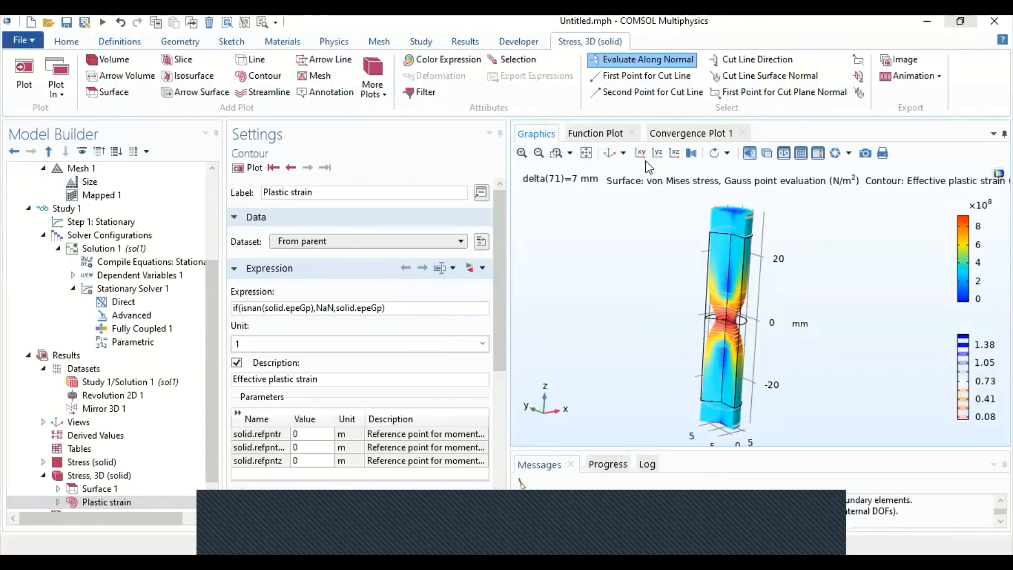
pyautogui.click(100, 395)
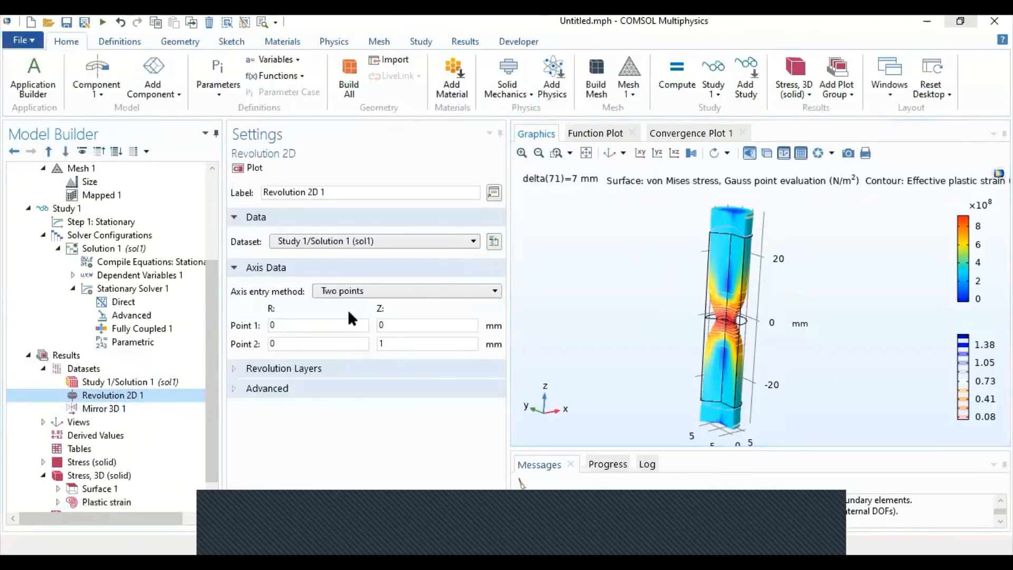
pyautogui.click(232, 368)
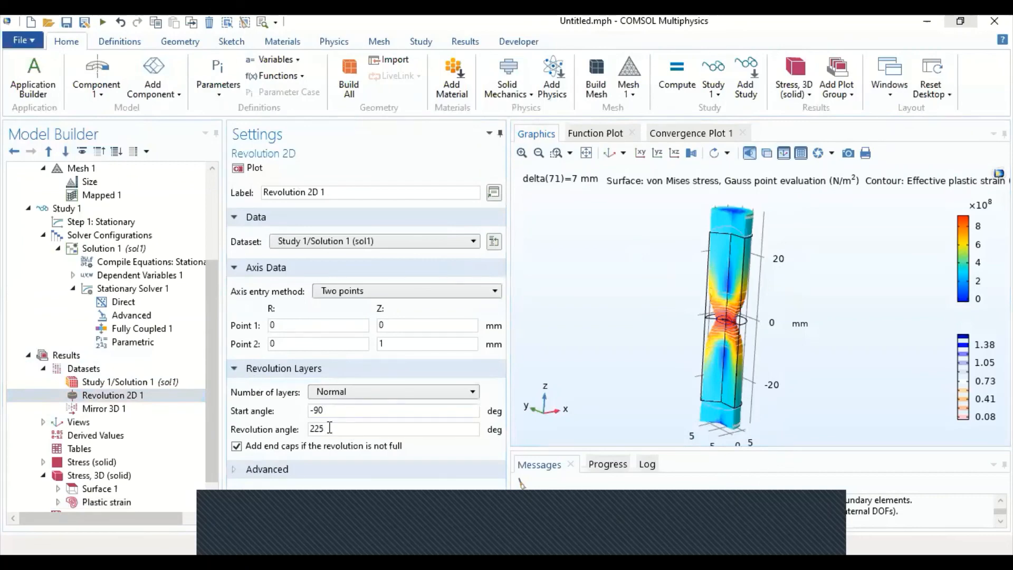
pyautogui.moveTo(325, 429); pyautogui.dragTo(310, 435)
pyautogui.write('0')
pyautogui.click(249, 172)
pyautogui.moveTo(640, 293); pyautogui.dragTo(615, 295)
# Step: Set the revolution angle of Revolution 2D 1 to 90 deg and replot the dataset
pyautogui.click(325, 430)
pyautogui.moveTo(325, 431); pyautogui.dragTo(281, 435)
pyautogui.write('90')
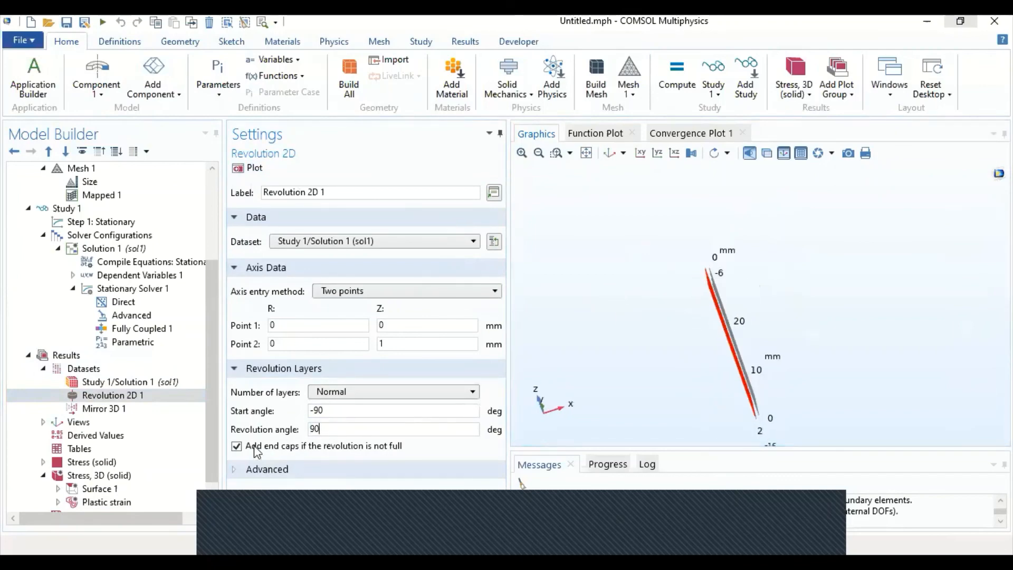
pyautogui.click(257, 168)
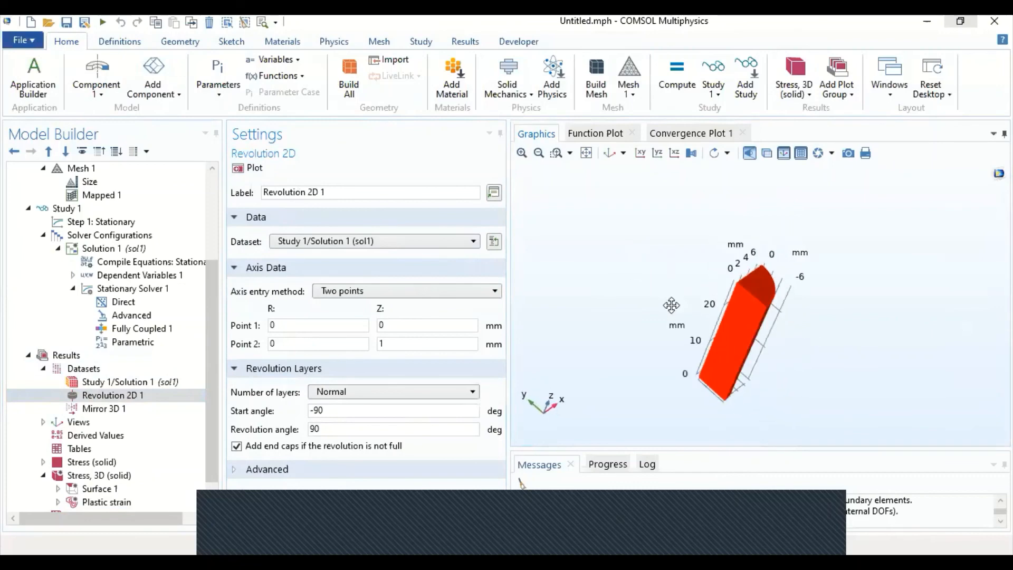
# Step: Plot the Mirror 3D 1 dataset, then view the Stress, 3D (solid) plot of the quarter-revolved bar from several angles
pyautogui.click(104, 408)
pyautogui.click(256, 168)
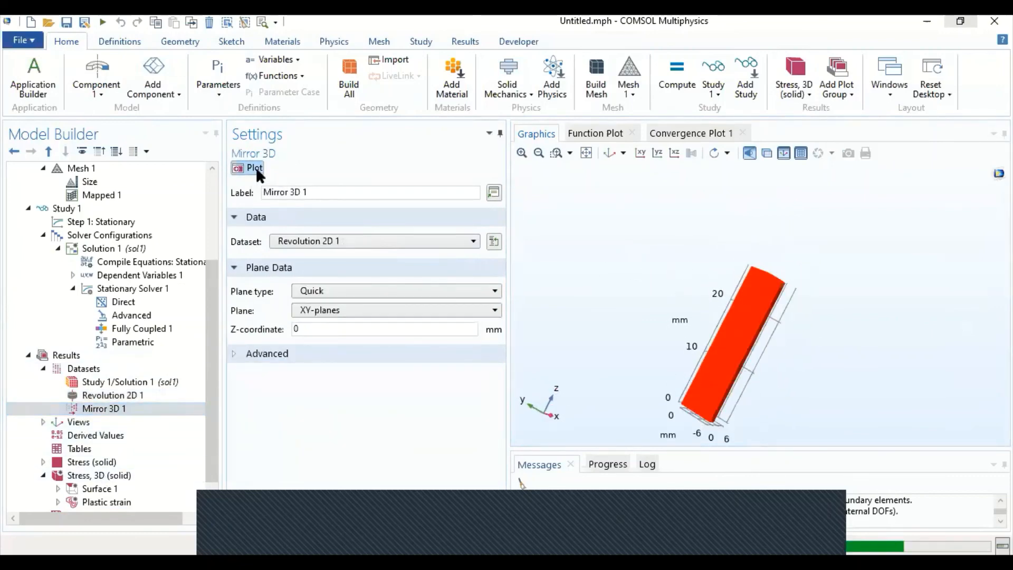
pyautogui.moveTo(589, 264)
pyautogui.mouseDown()
pyautogui.moveTo(586, 333)
pyautogui.moveTo(594, 251)
pyautogui.mouseUp()
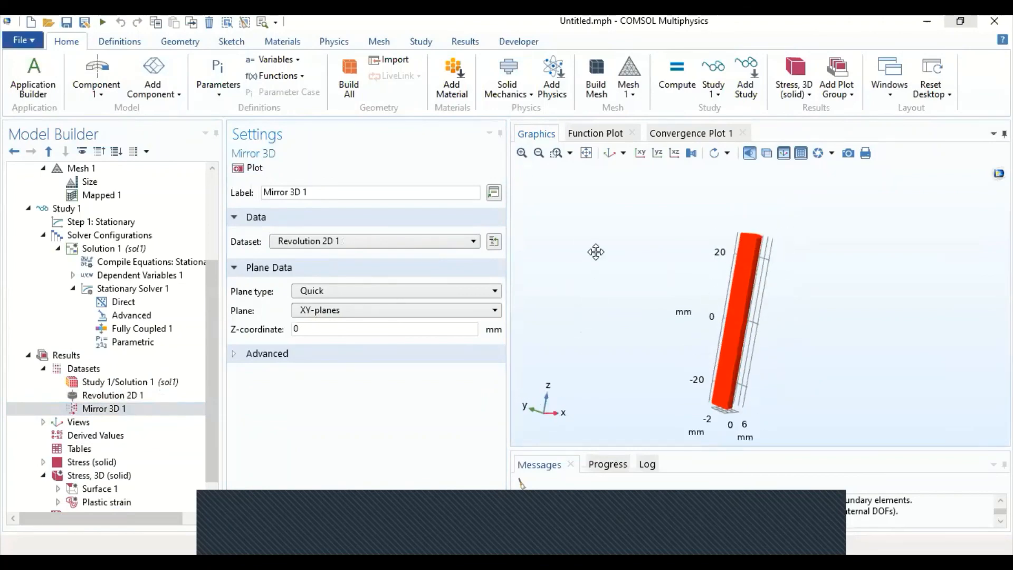
pyautogui.click(108, 476)
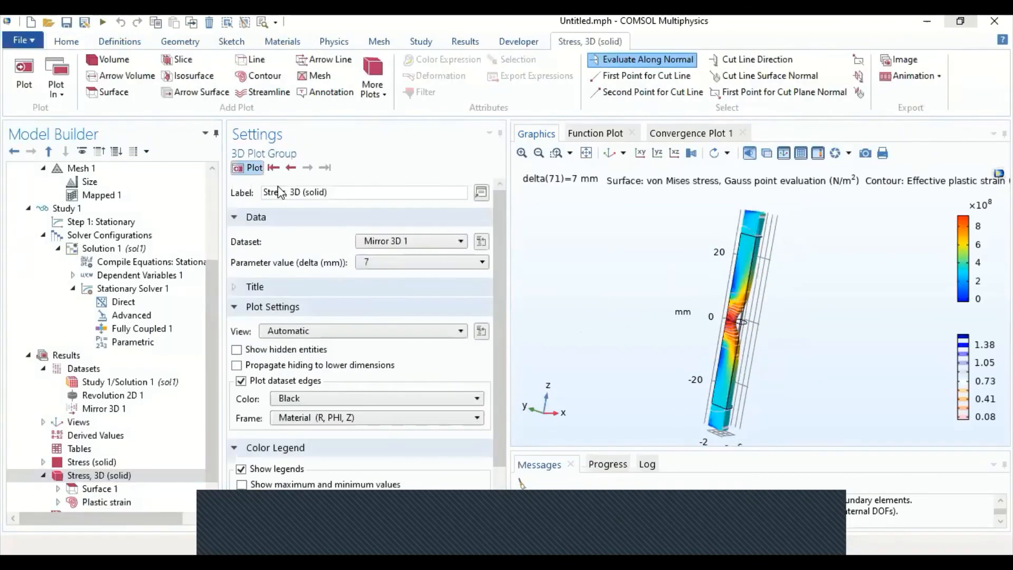
pyautogui.moveTo(565, 276); pyautogui.dragTo(611, 385)
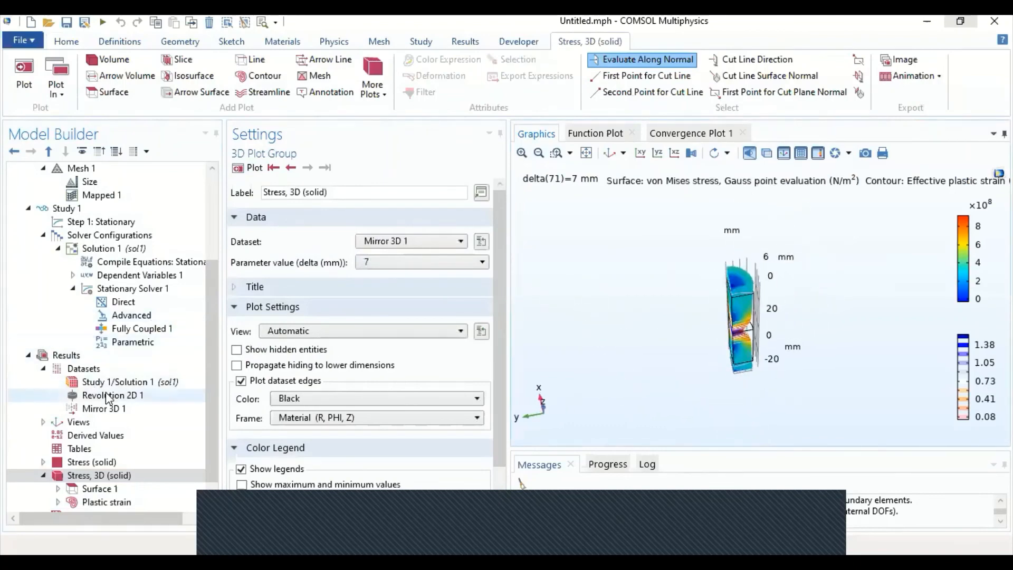
# Step: Set the revolution angle of Revolution 2D 1 to 360 deg, replot it, and display the 3D stress plot with its Plastic strain contour
pyautogui.click(123, 398)
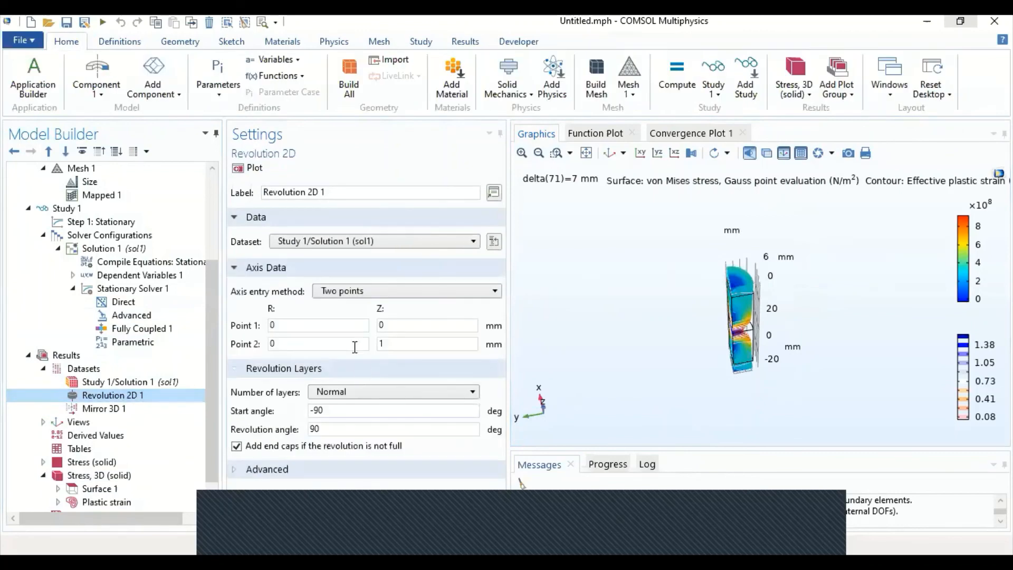
pyautogui.doubleClick(344, 429)
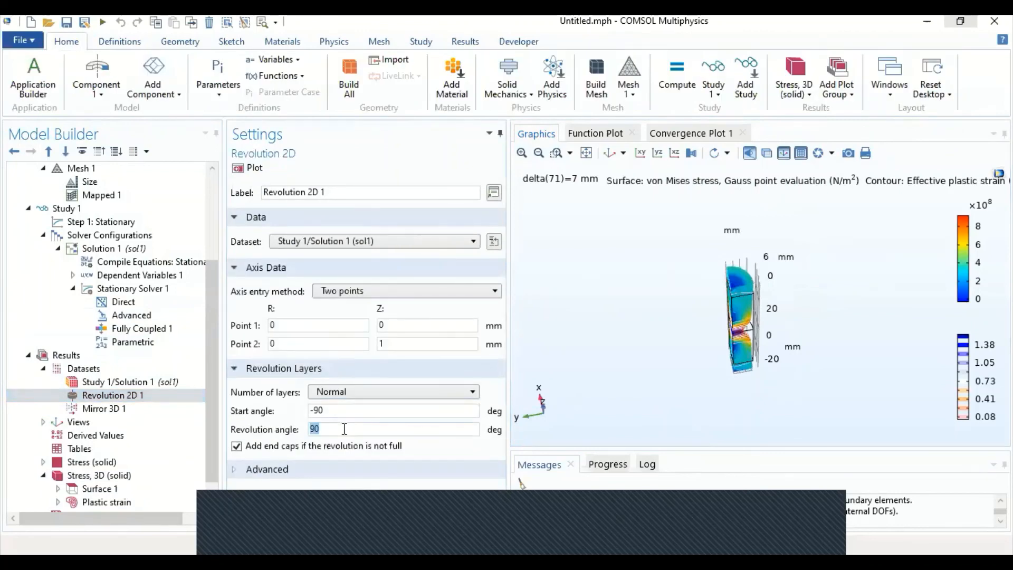
pyautogui.write('36')
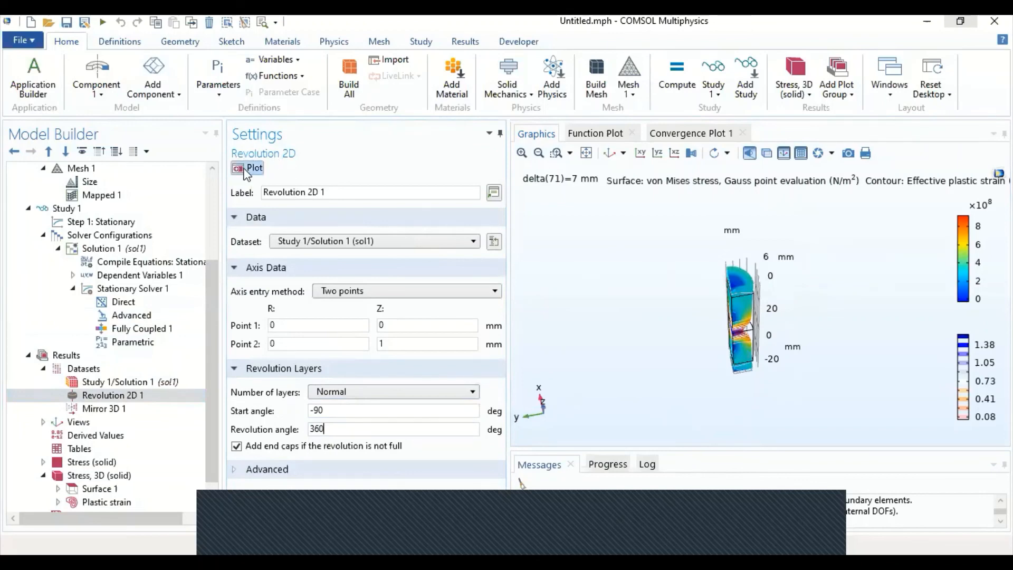
pyautogui.click(246, 169)
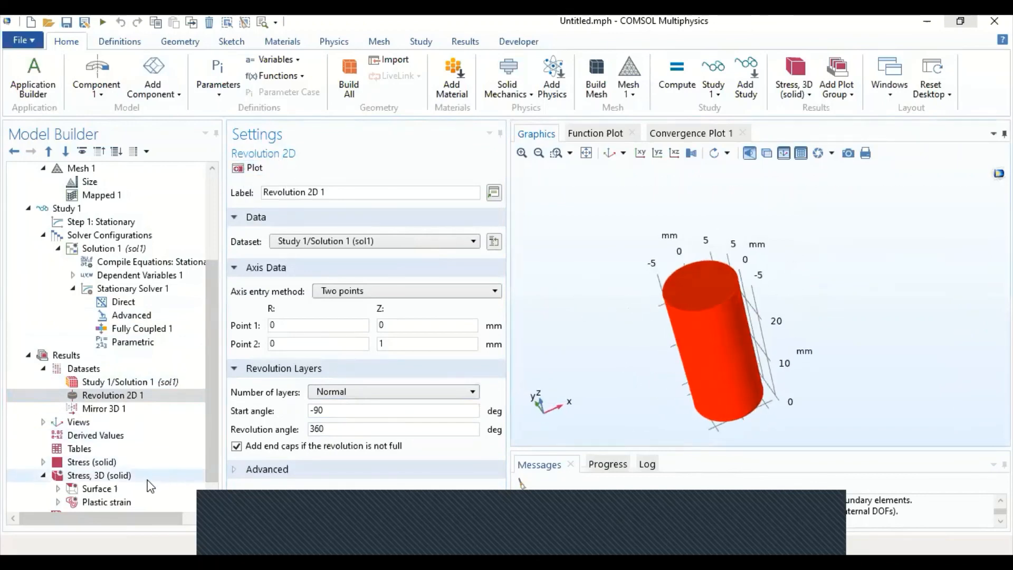
pyautogui.click(135, 503)
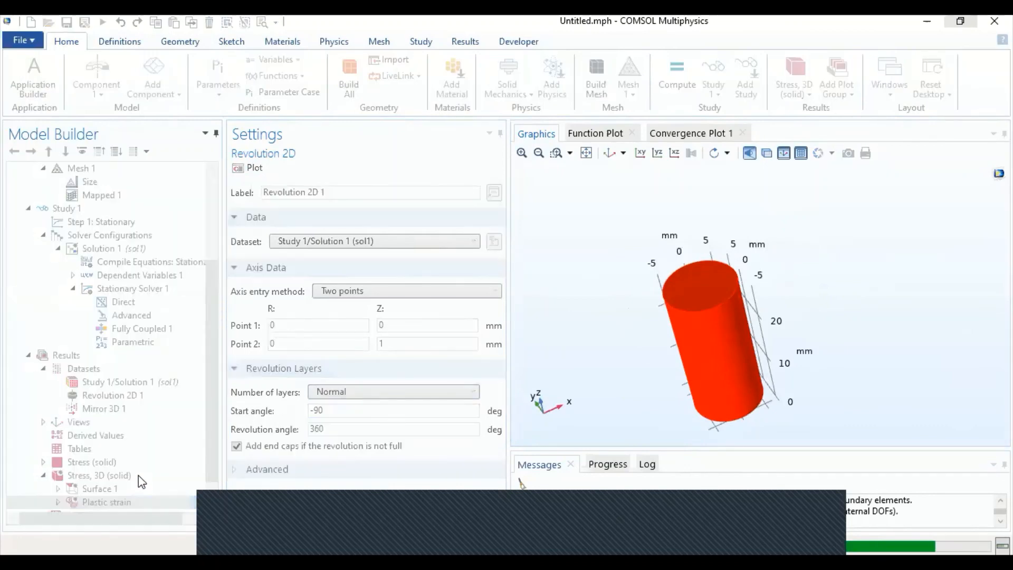
pyautogui.moveTo(584, 265); pyautogui.dragTo(634, 214)
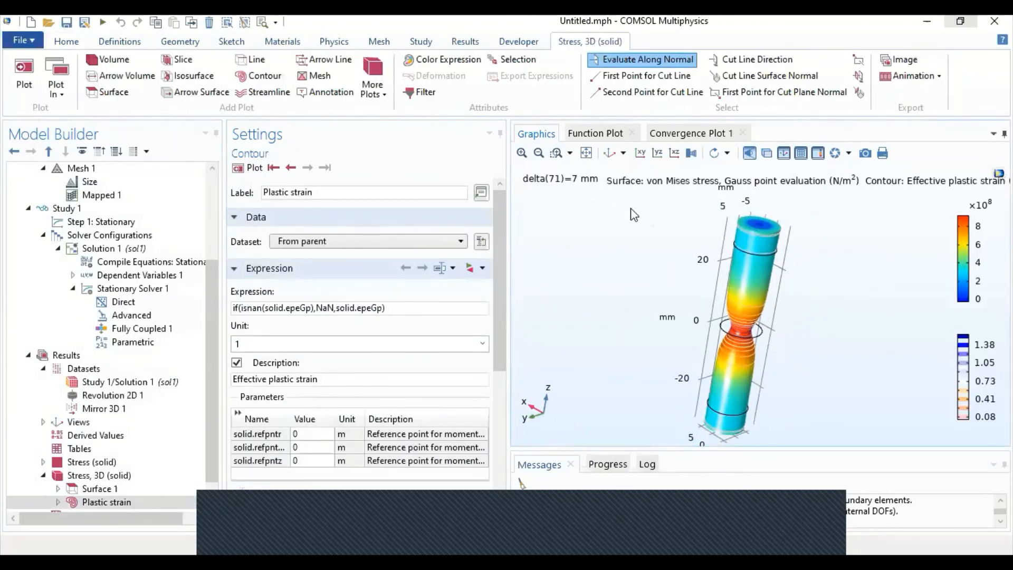